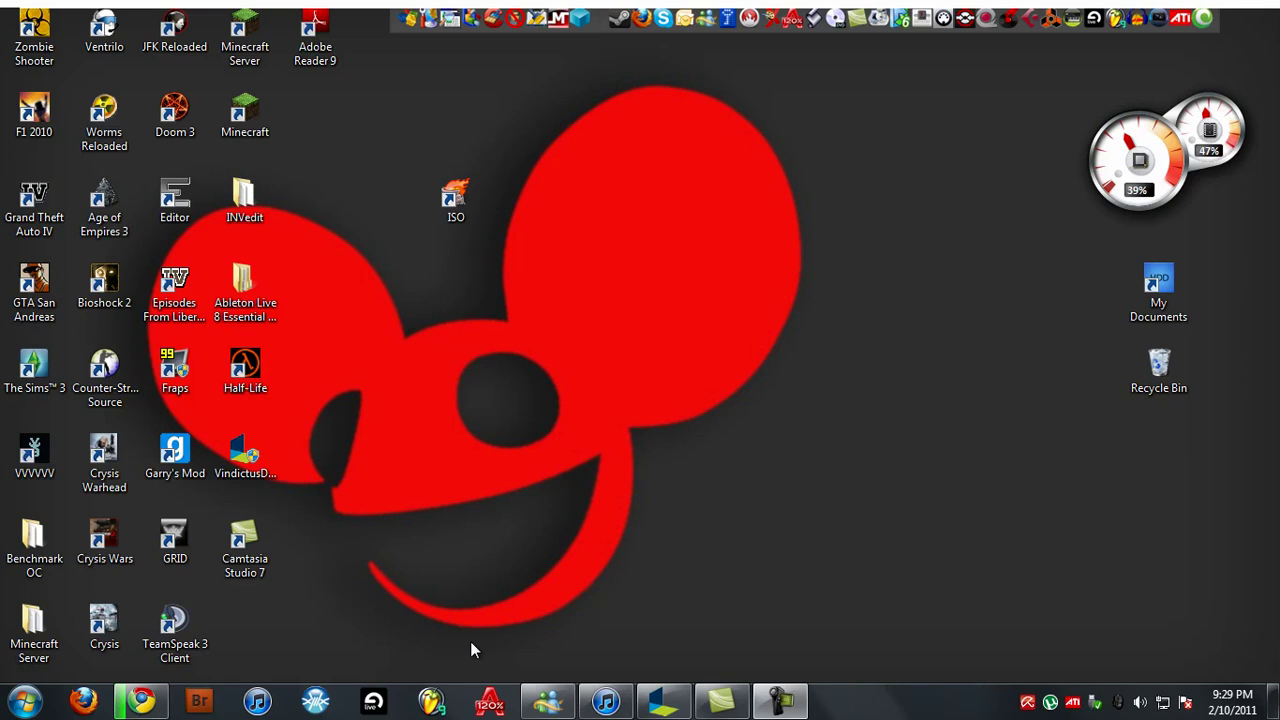
Open Alcohol 120% and reposition and enlarge its window until the Main, Options and Help sections all fit.
left_click(490, 700)
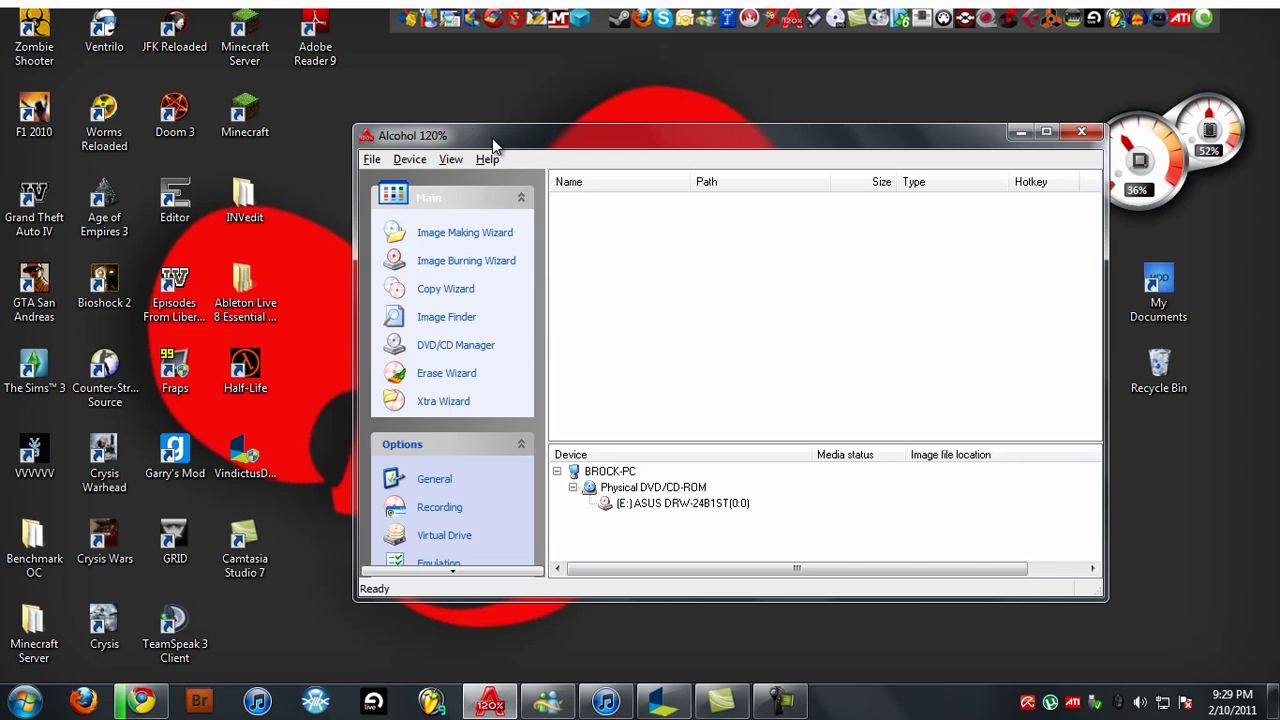
left_click_drag(629, 140, 558, 137)
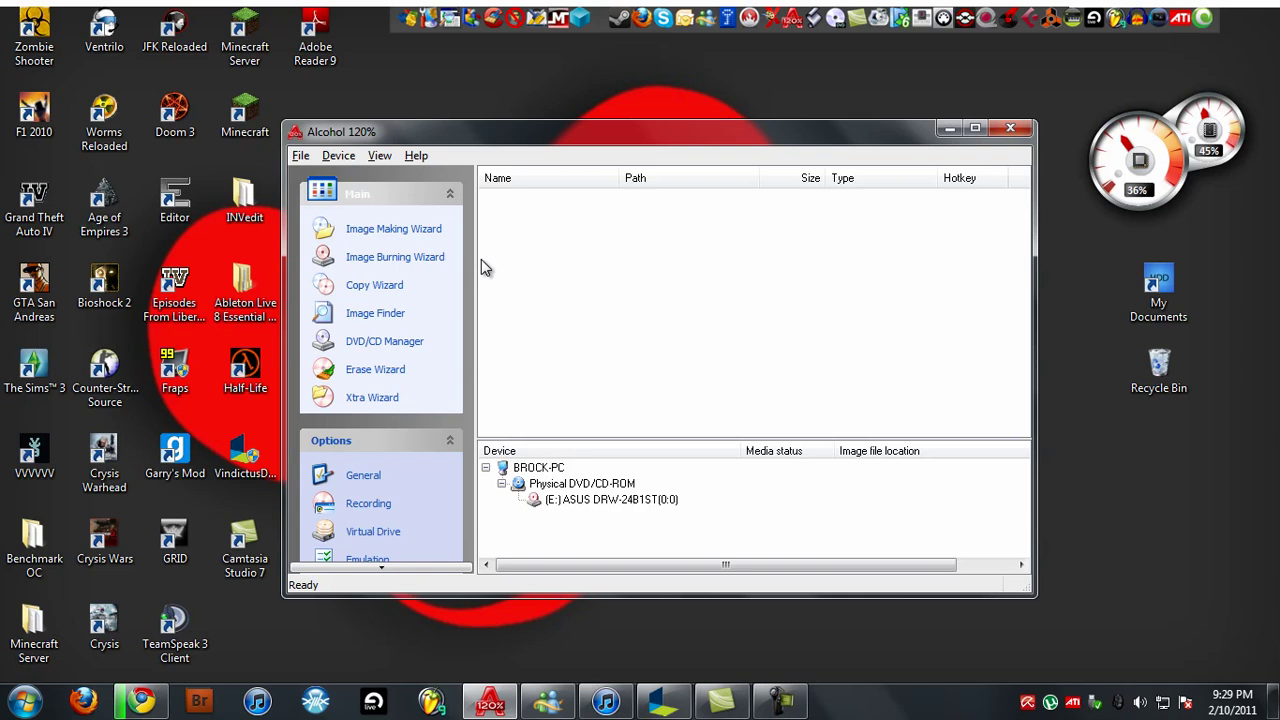
left_click_drag(560, 594, 560, 666)
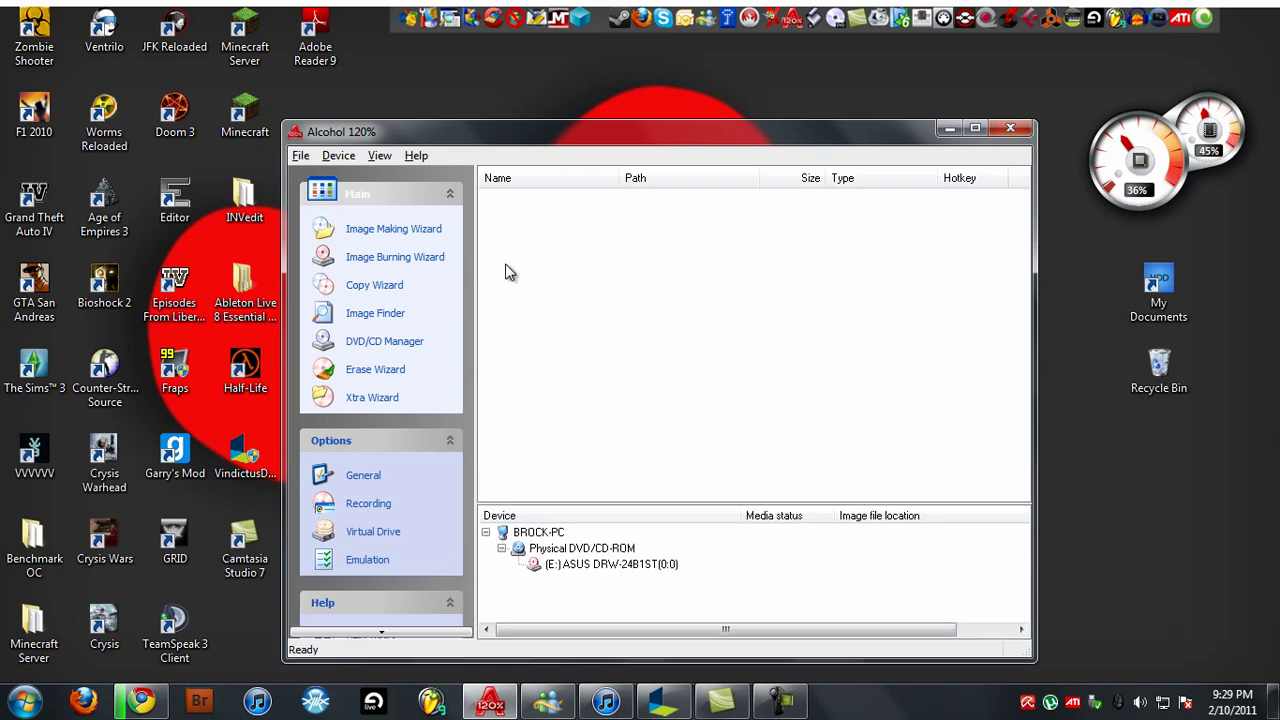
left_click_drag(531, 121, 536, 40)
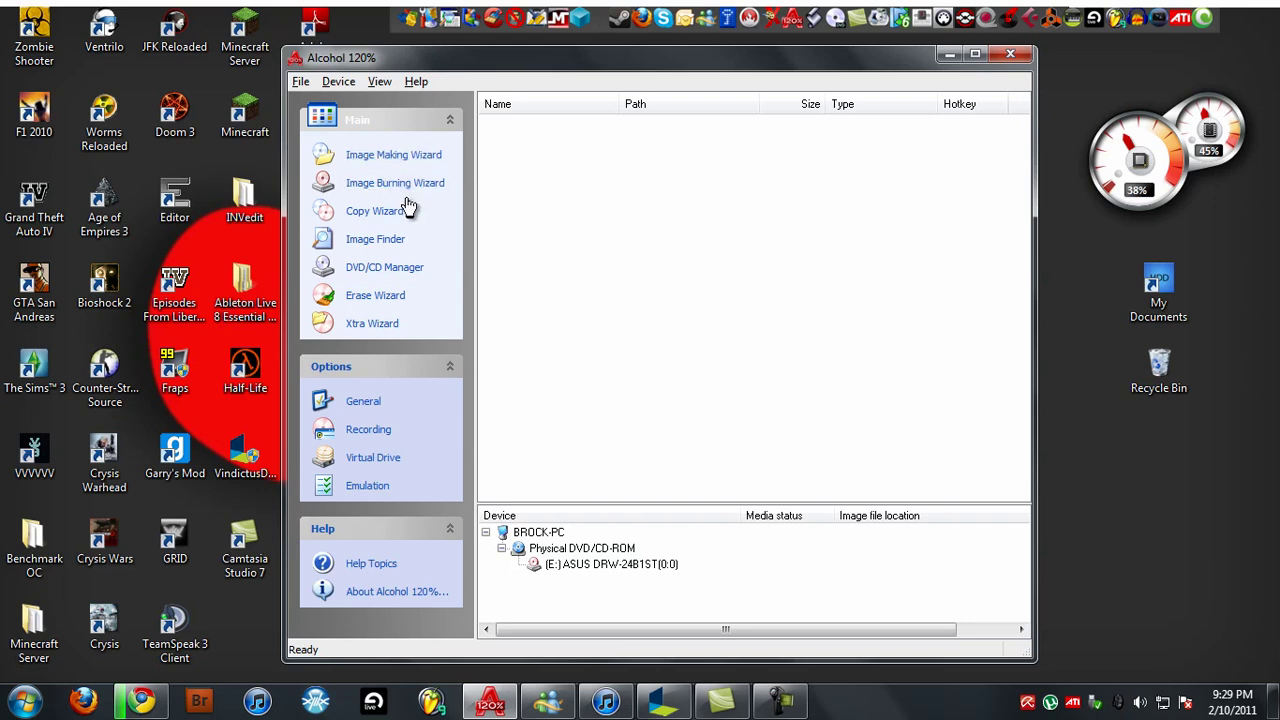
Look over the Image Making Wizard with its DVD/CD device choices, the Image Burning Wizard and the Copy Wizard, closing each one.
left_click(385, 156)
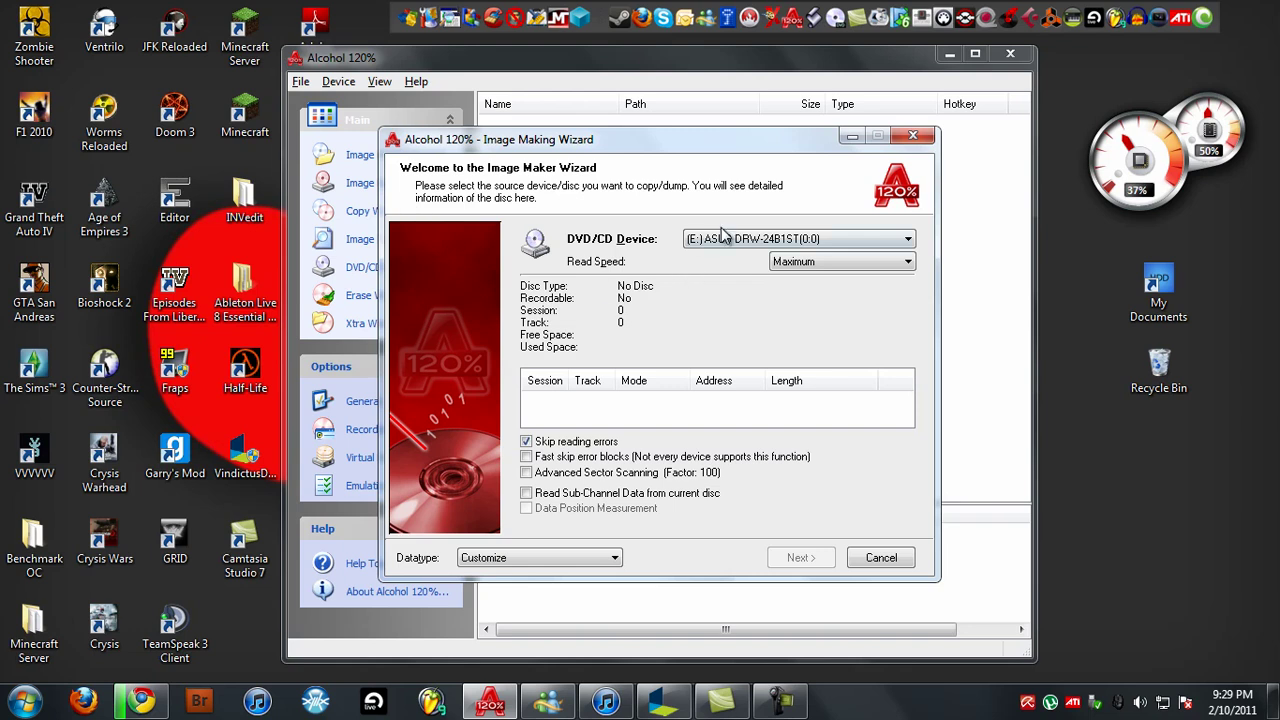
left_click(775, 243)
left_click(776, 251)
left_click(912, 135)
left_click(388, 186)
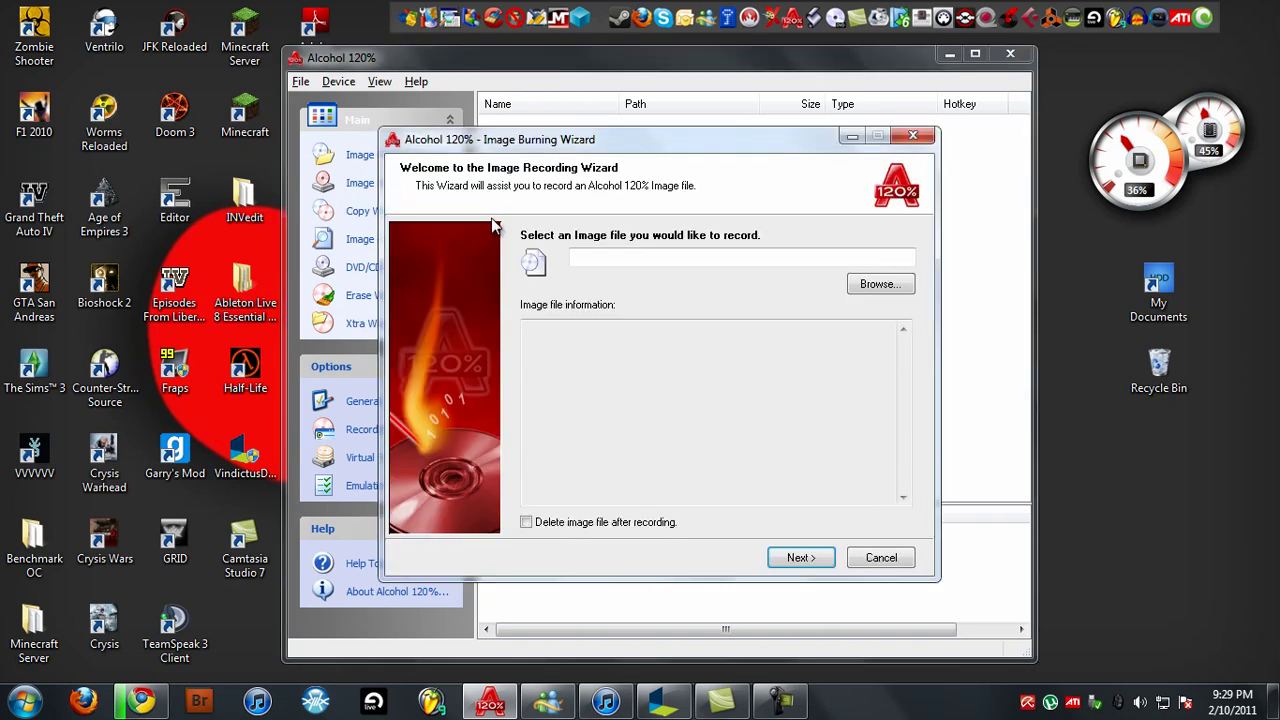
left_click(912, 136)
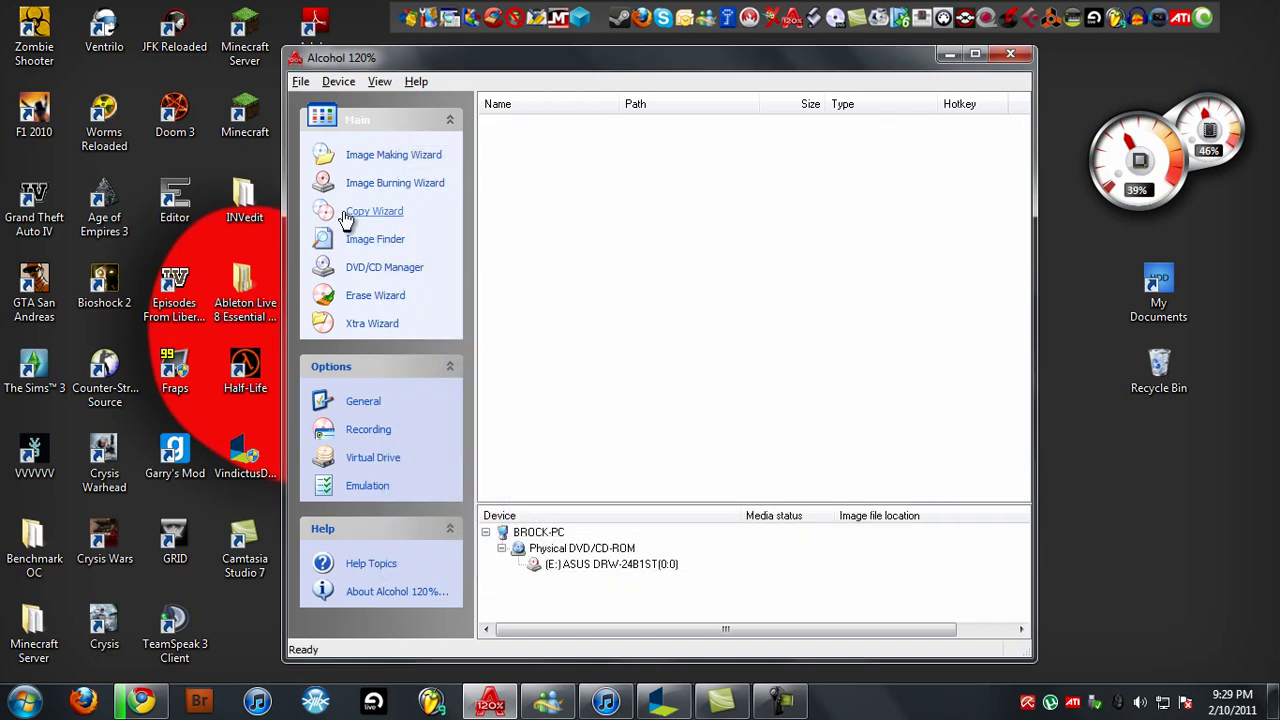
left_click(352, 213)
left_click(910, 138)
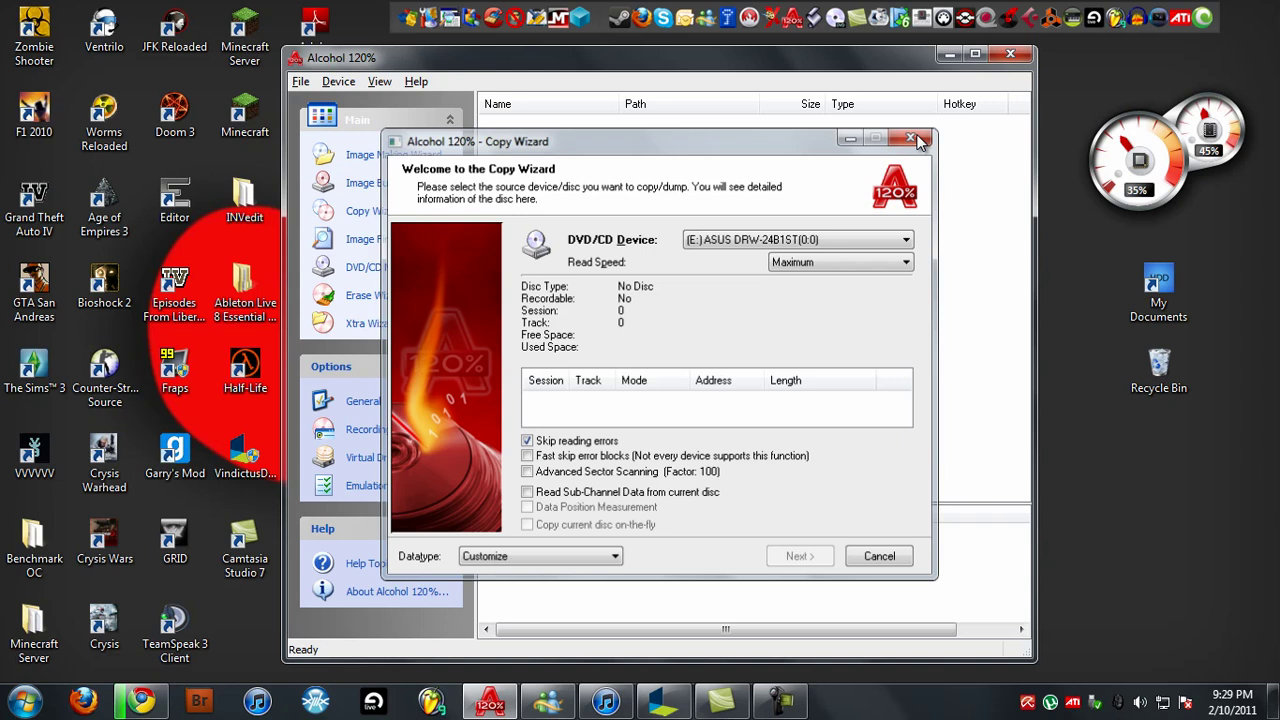
Look over the Image Finder, DVD/CD Manager, Erase Wizard and Xtra Wizard, closing each one.
left_click(372, 240)
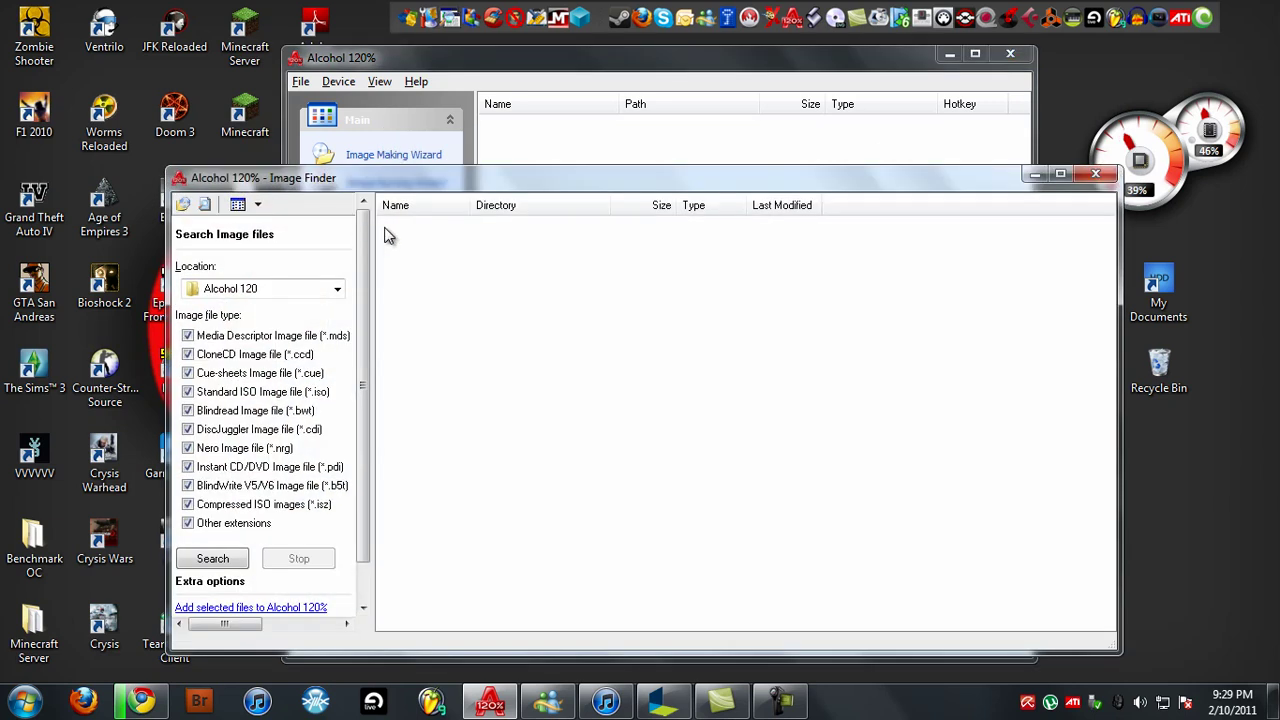
left_click(1094, 175)
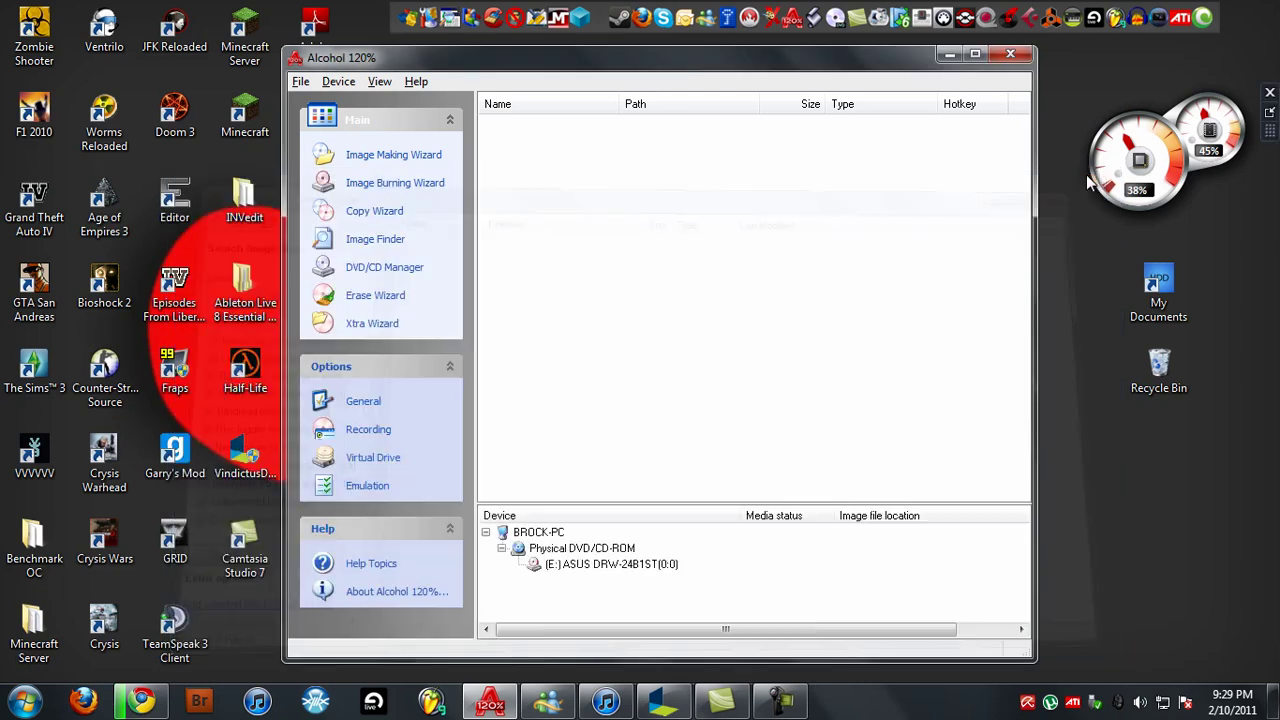
left_click(416, 270)
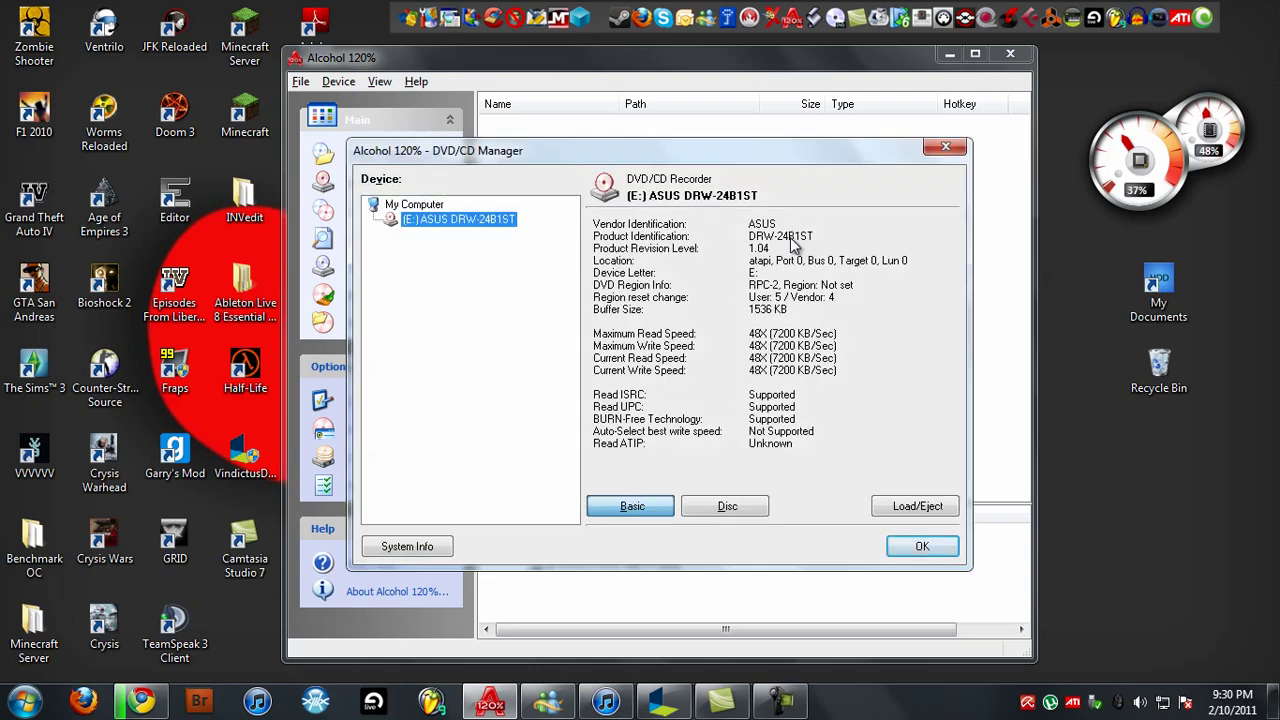
left_click(945, 148)
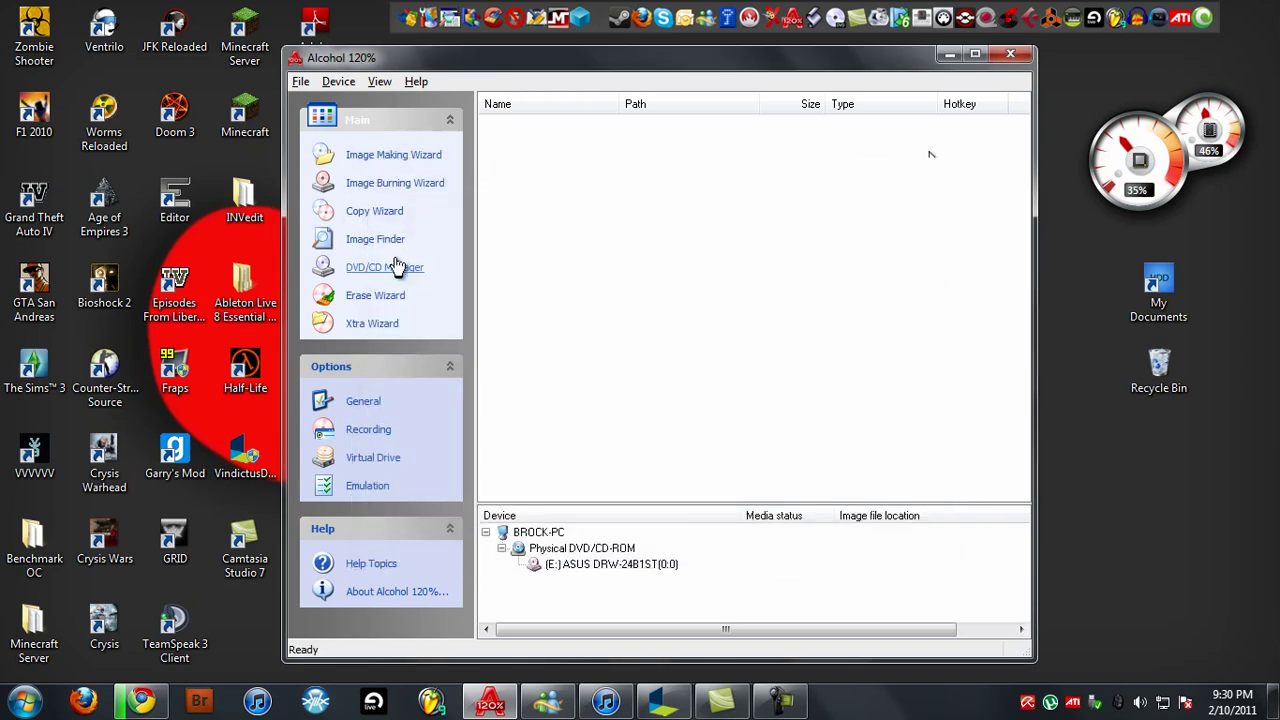
left_click(393, 295)
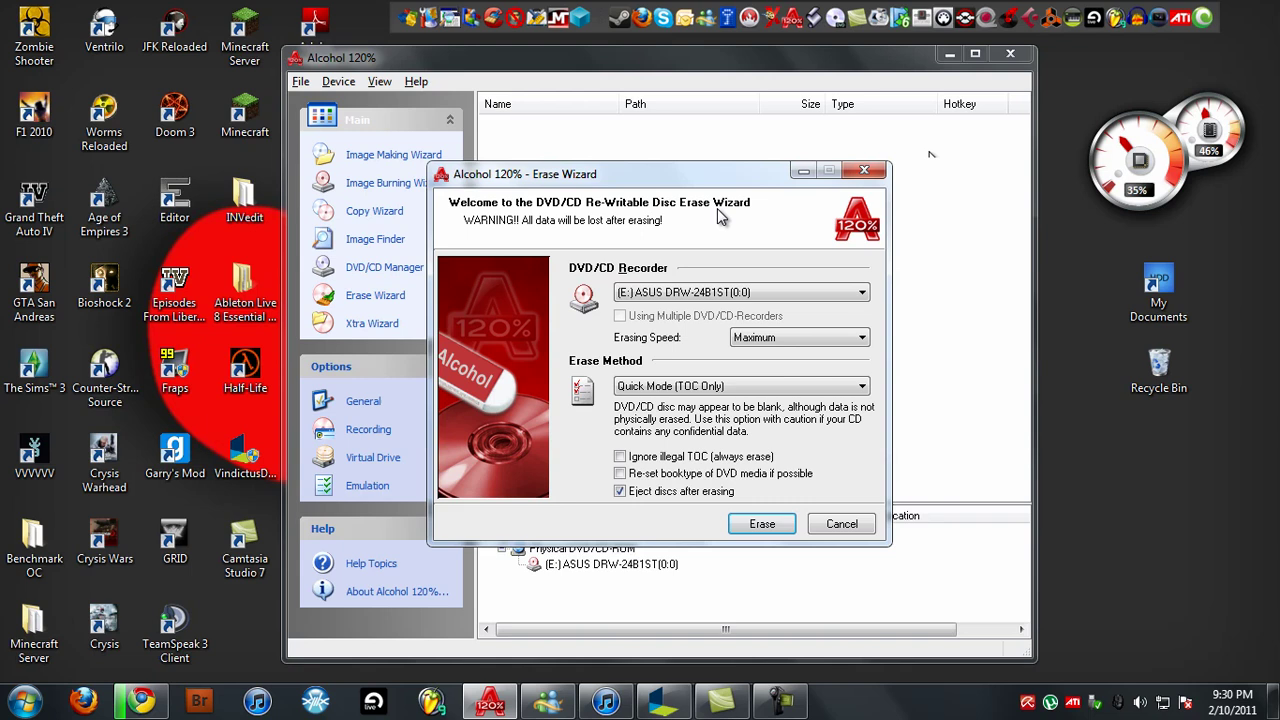
left_click(864, 171)
left_click(355, 324)
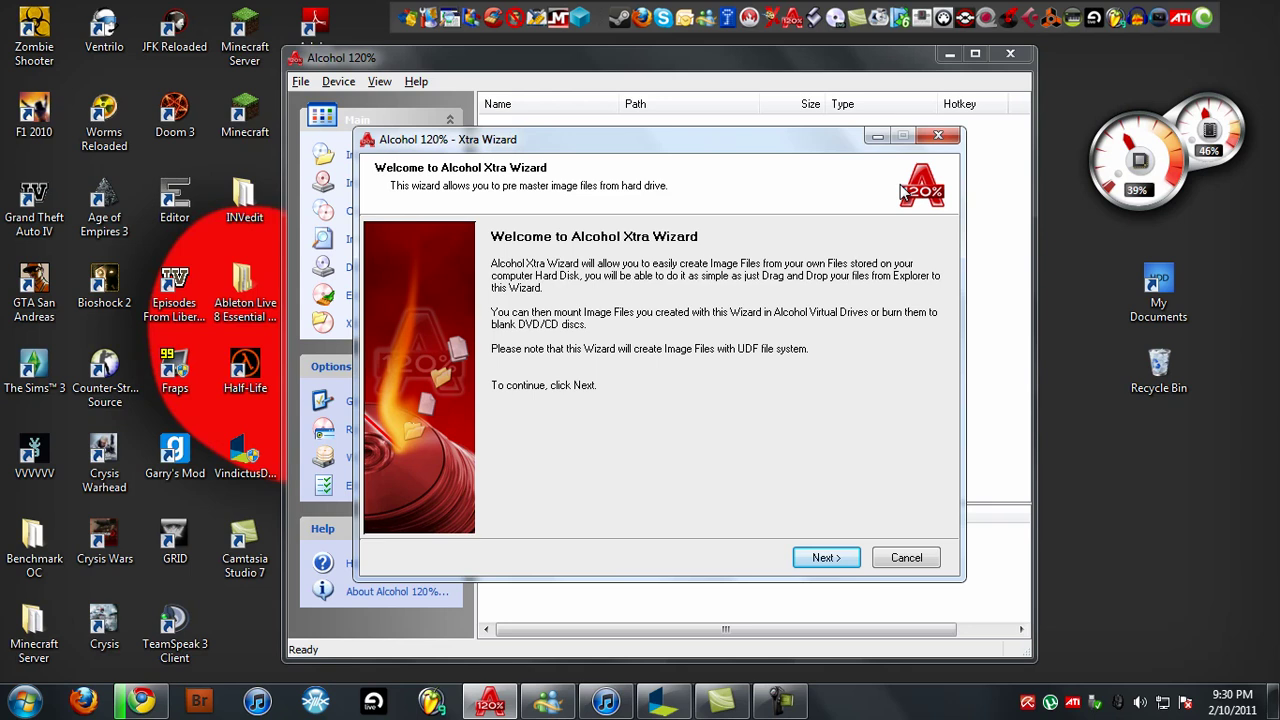
left_click(938, 135)
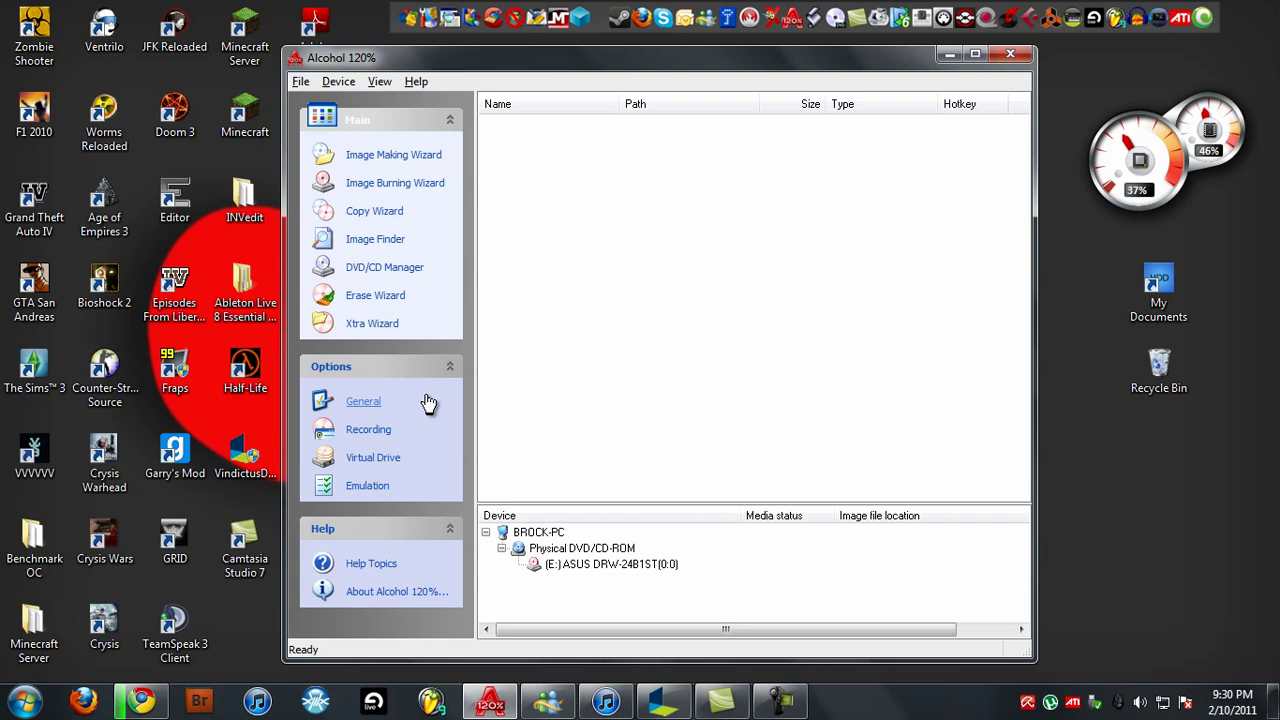
Set the number of virtual drives to 1 in the Virtual Drive options and apply the change.
left_click(388, 468)
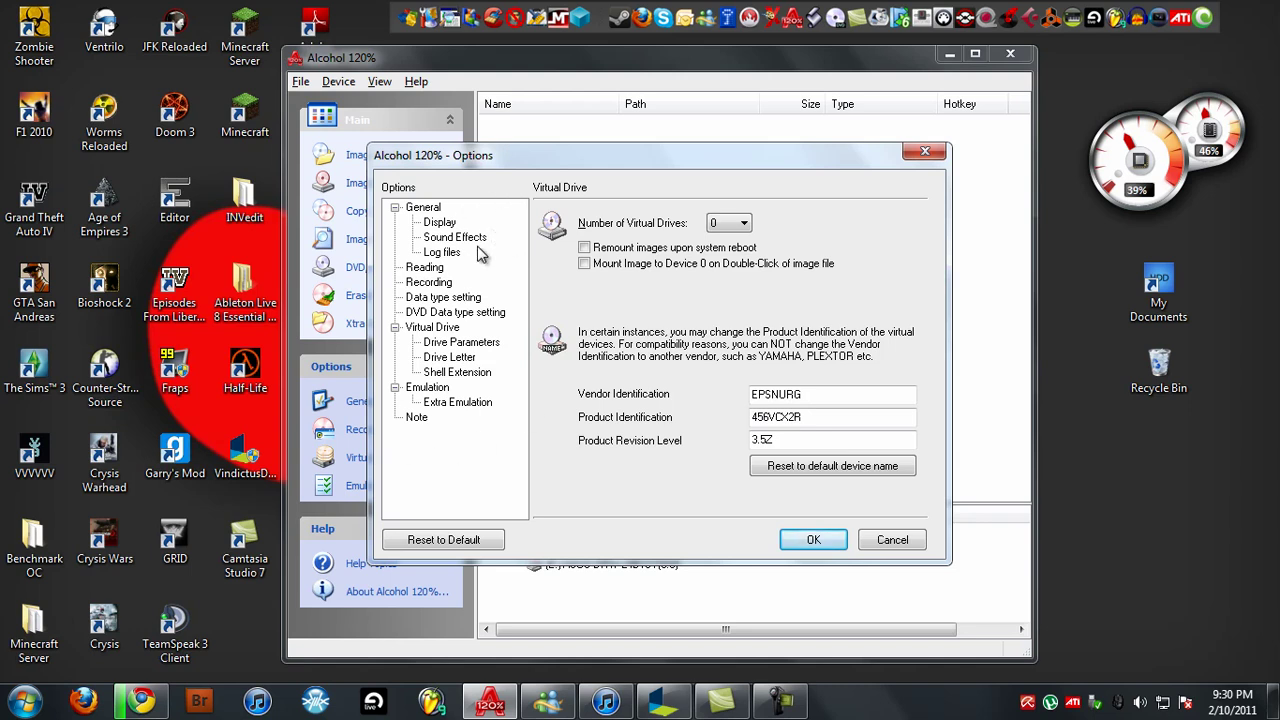
left_click(727, 225)
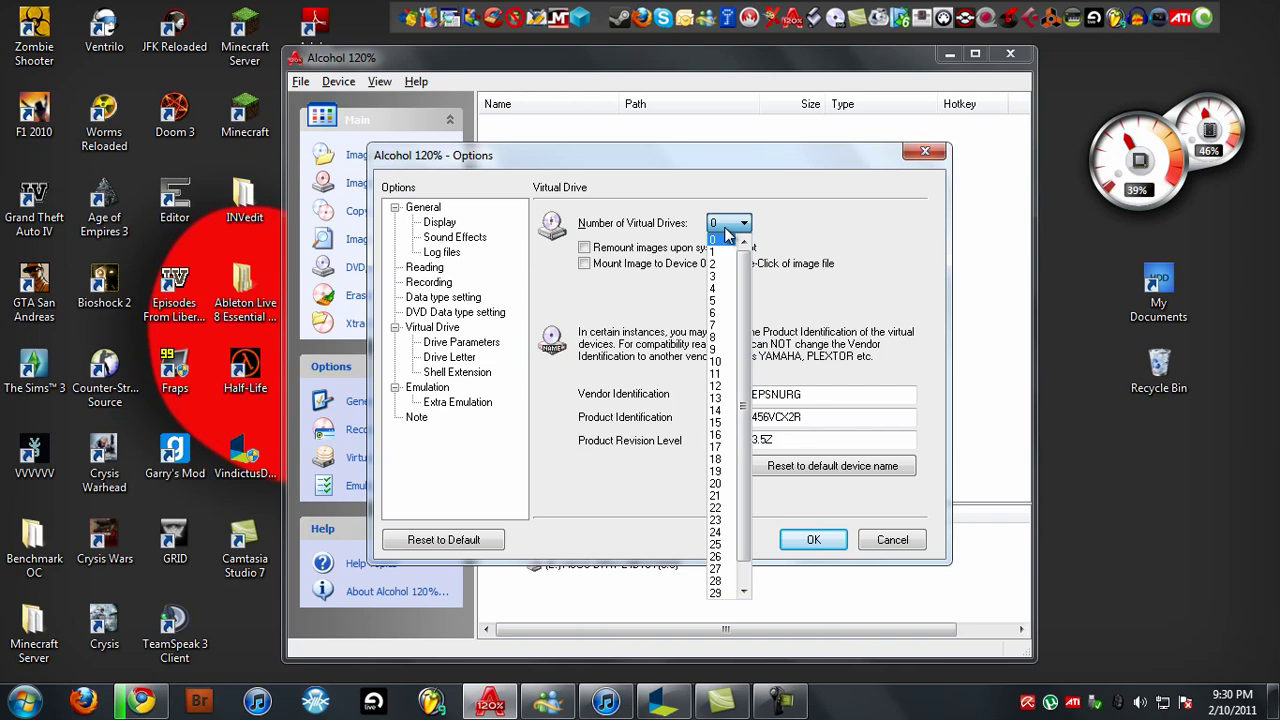
left_click(626, 226)
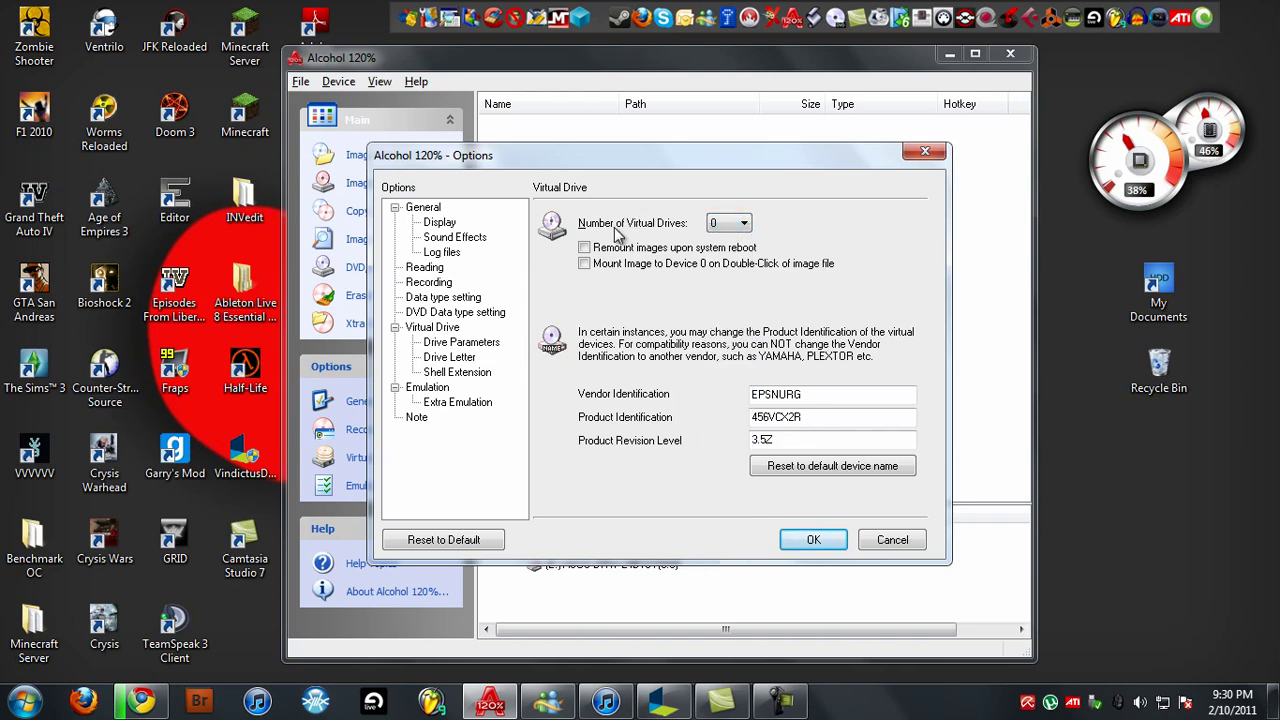
left_click(746, 228)
left_click(740, 251)
left_click(746, 228)
left_click(728, 263)
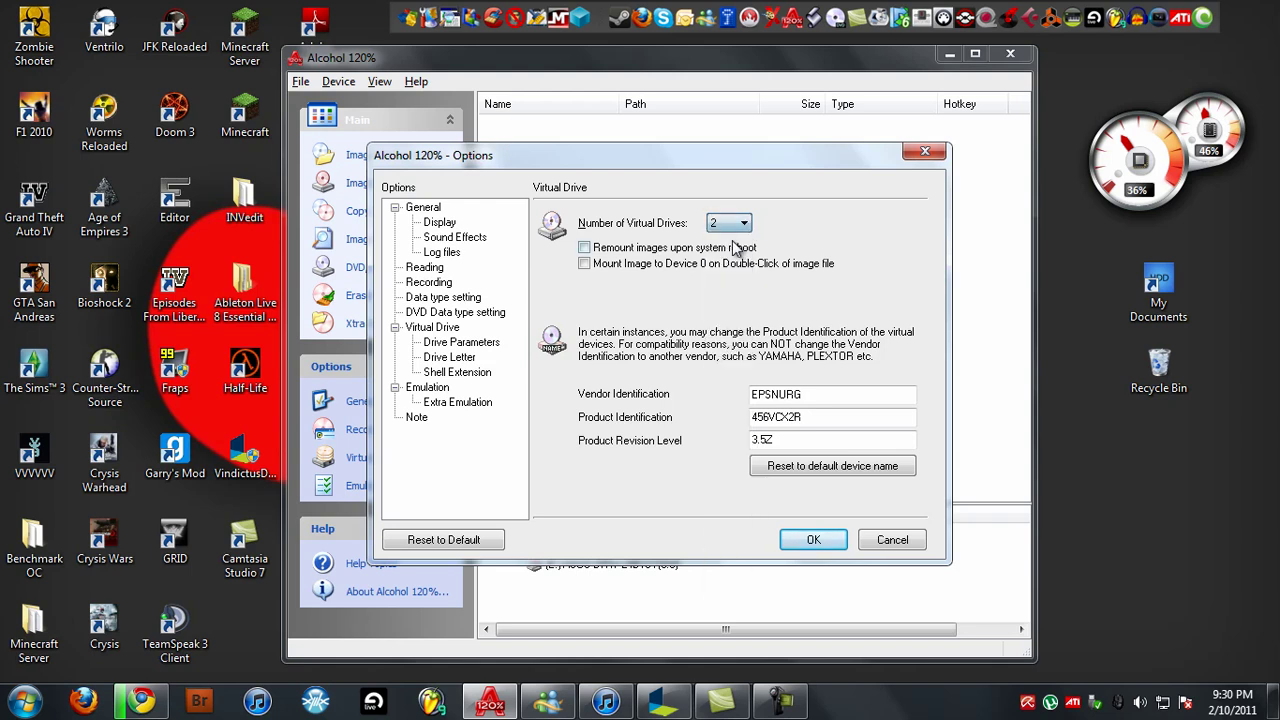
left_click(744, 224)
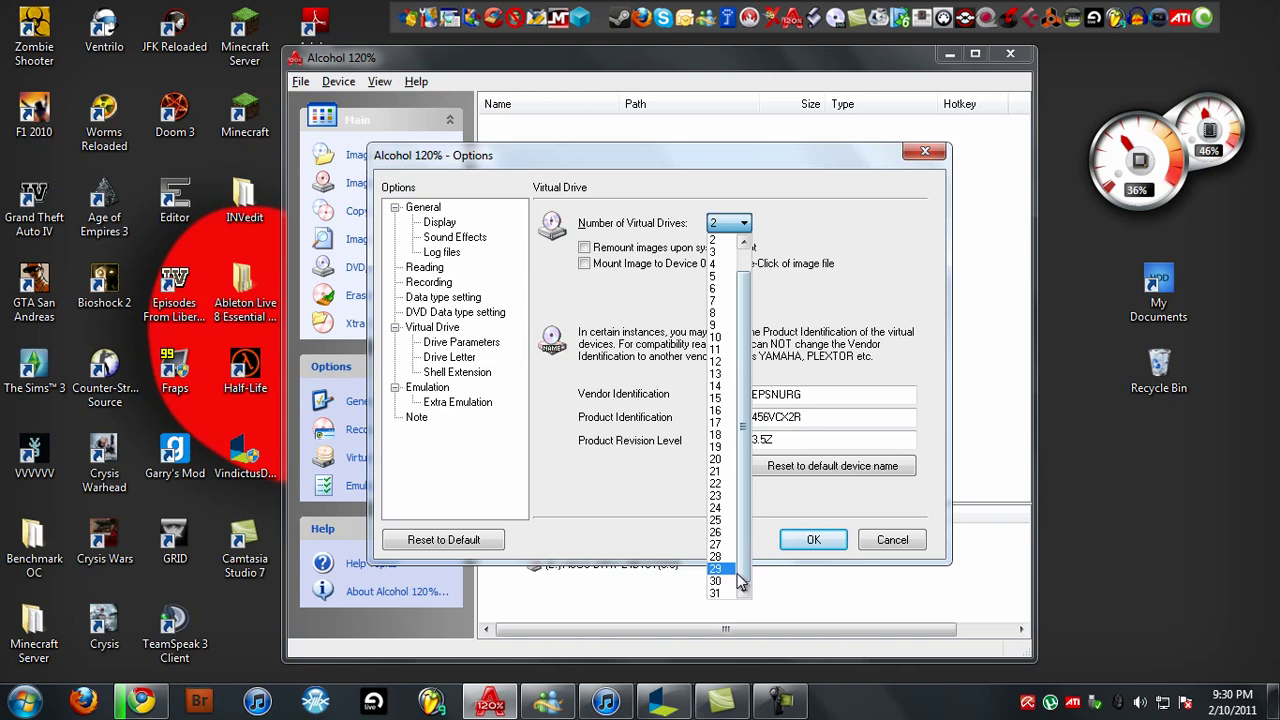
scroll(729, 240, "up", 3)
left_click(733, 224)
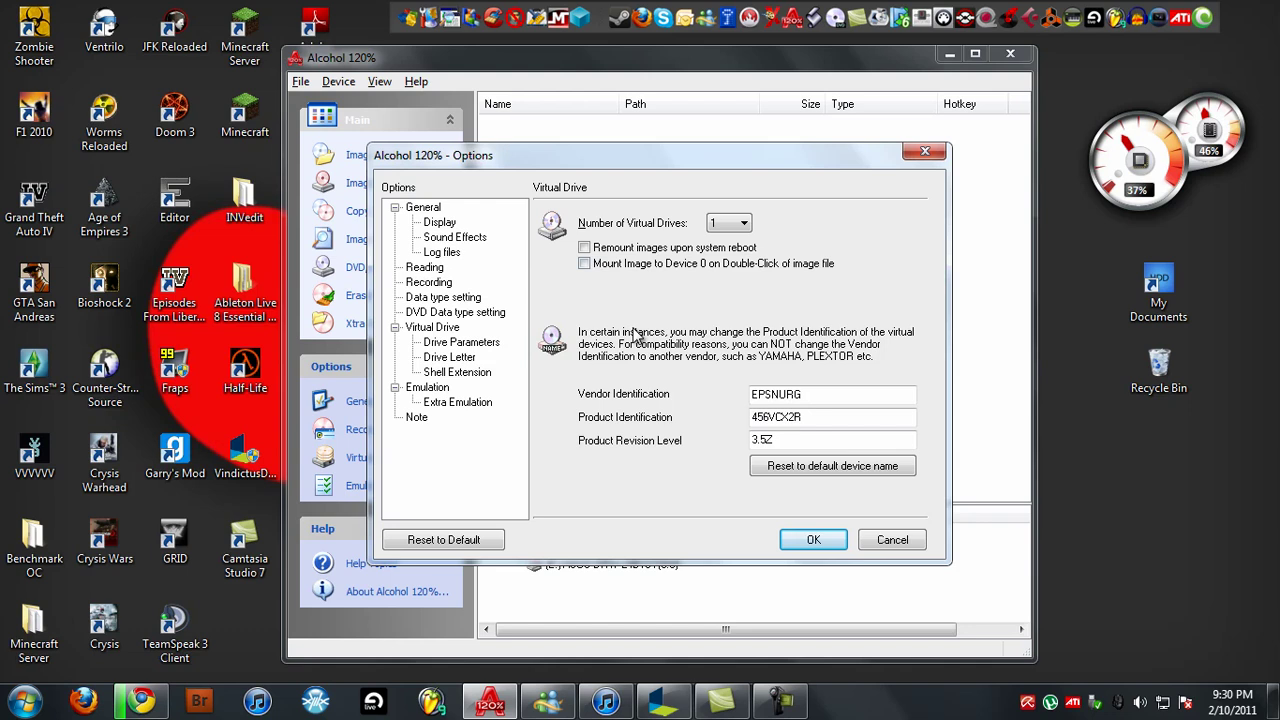
left_click(814, 541)
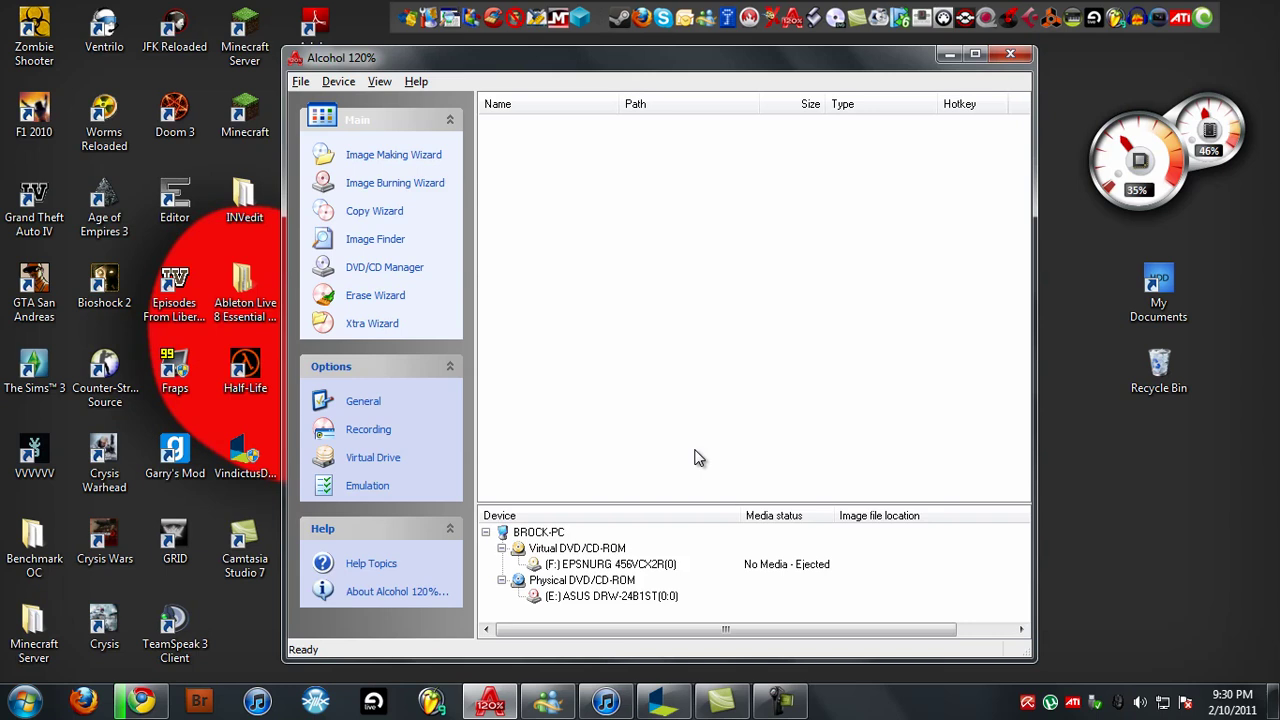
Mount the MasterCollection_CS5_D1_Win image from the desktop's ISO folder shortcut on virtual drive F: and dismiss AutoPlay.
left_click(551, 566)
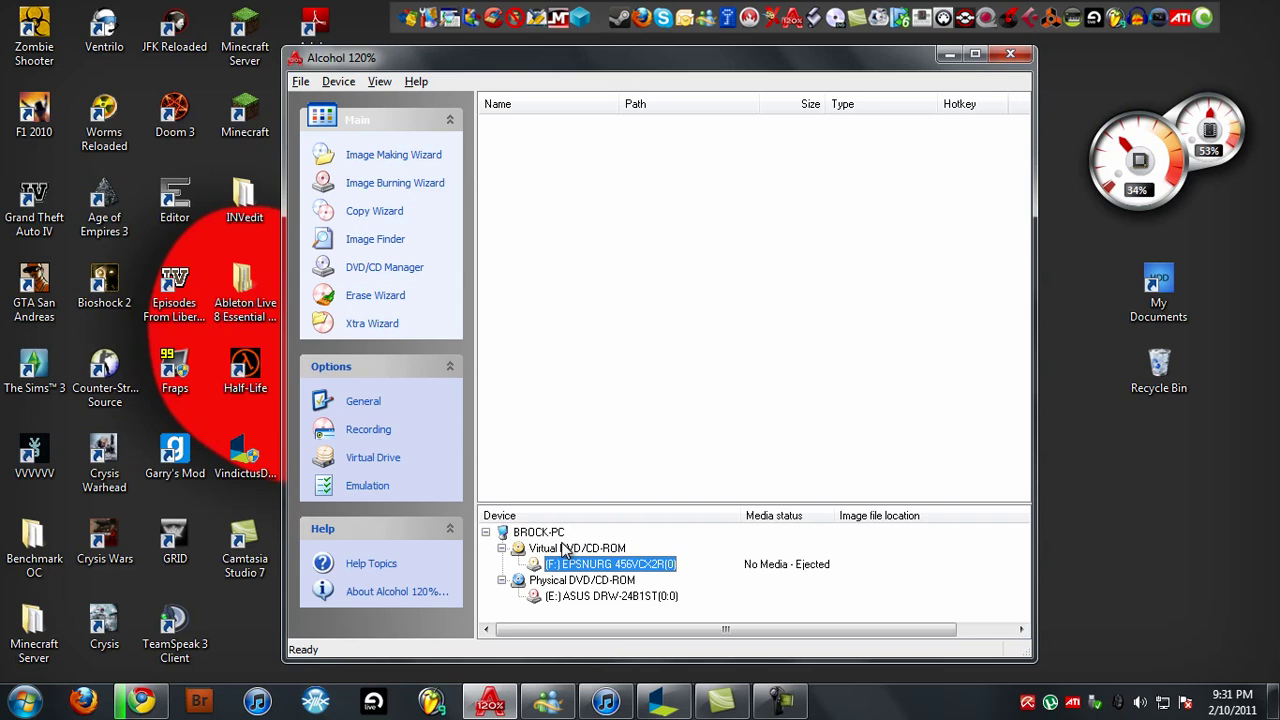
right_click(563, 564)
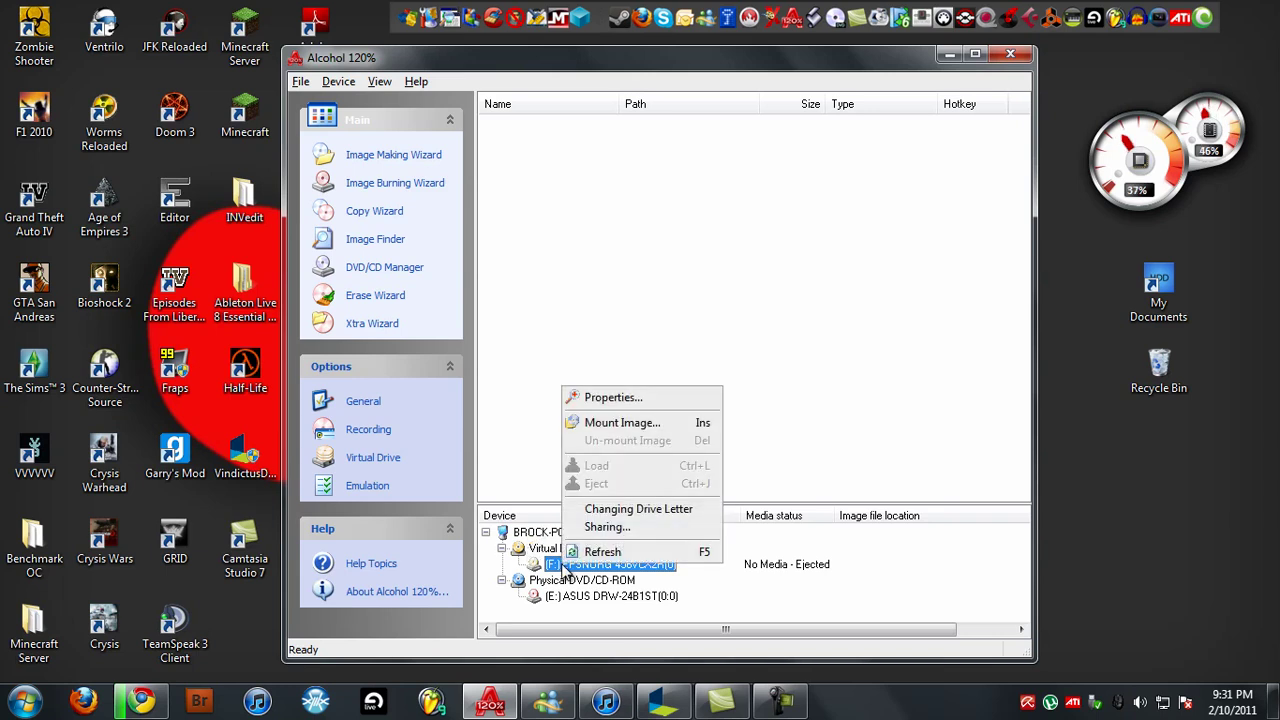
left_click(610, 424)
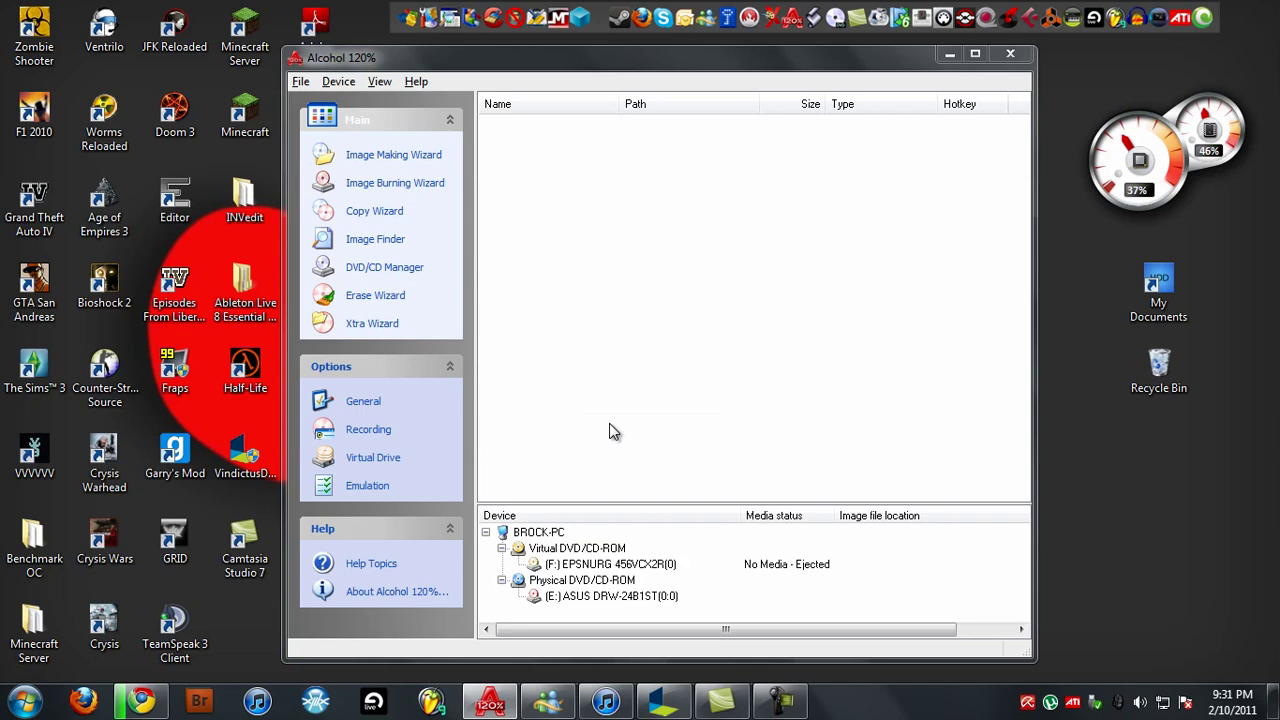
left_click(708, 389)
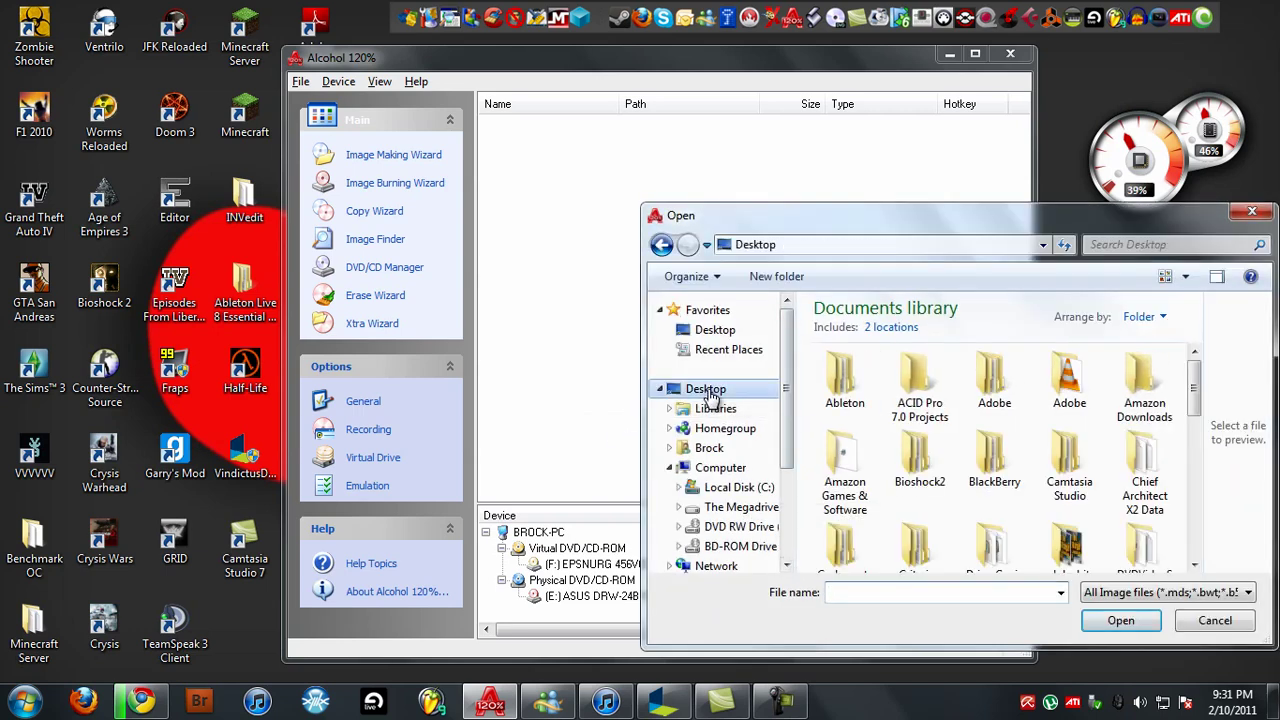
left_click_drag(882, 226, 700, 143)
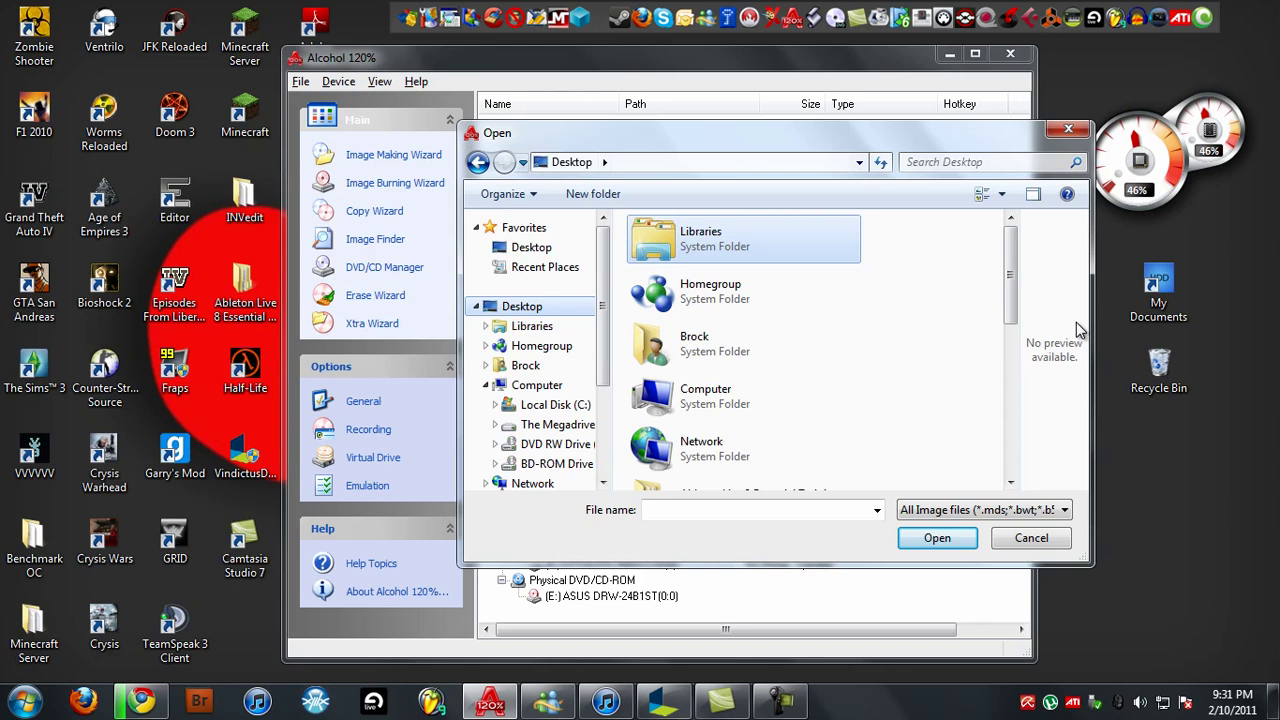
left_click_drag(1014, 312, 1011, 460)
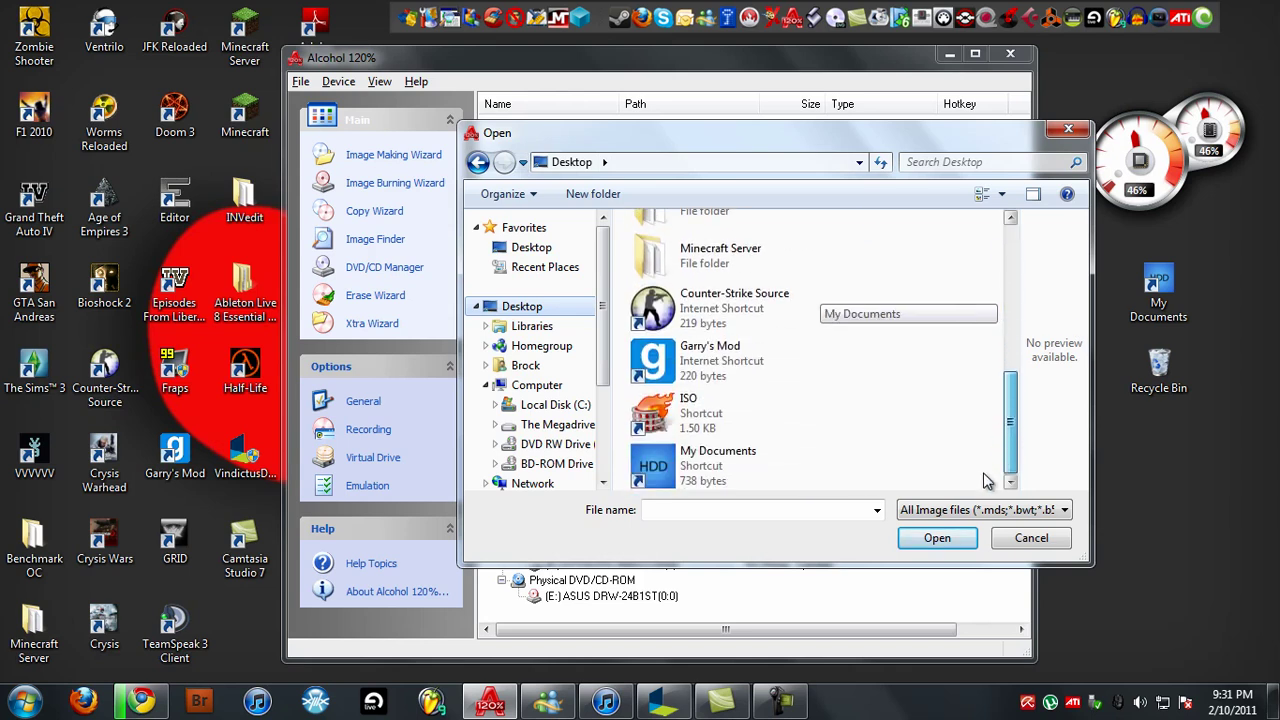
double_click(644, 404)
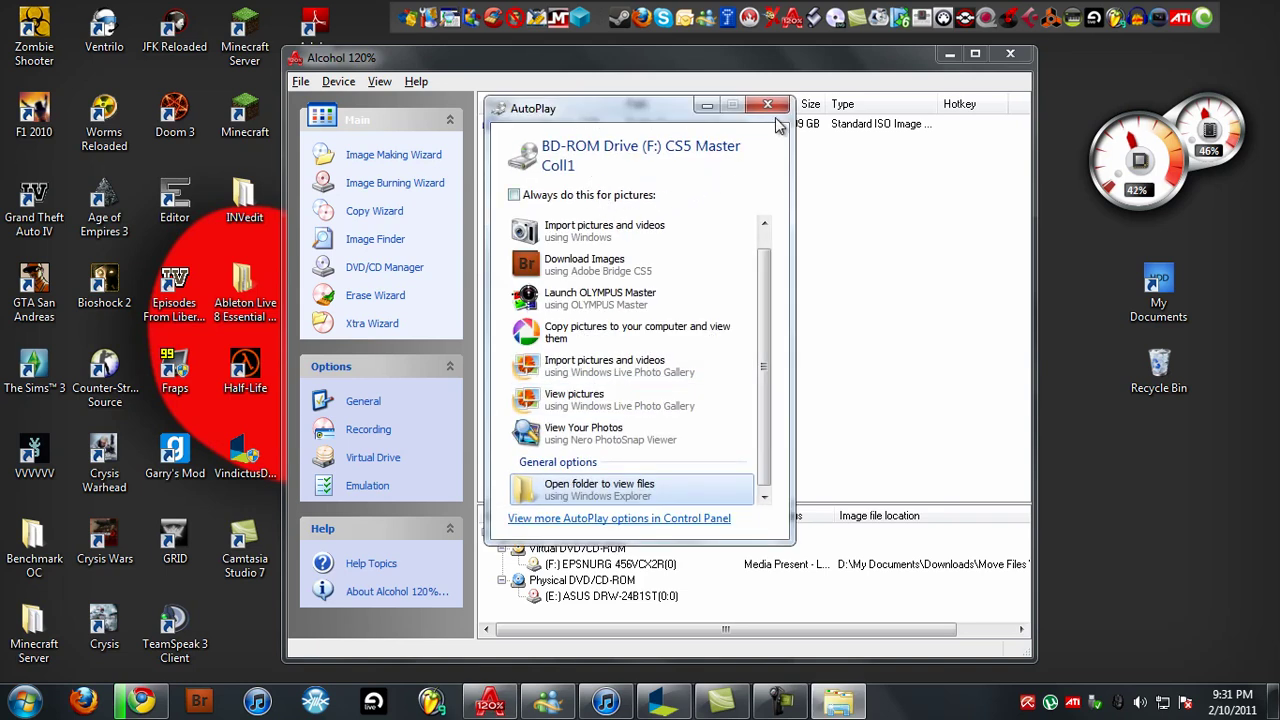
left_click(768, 106)
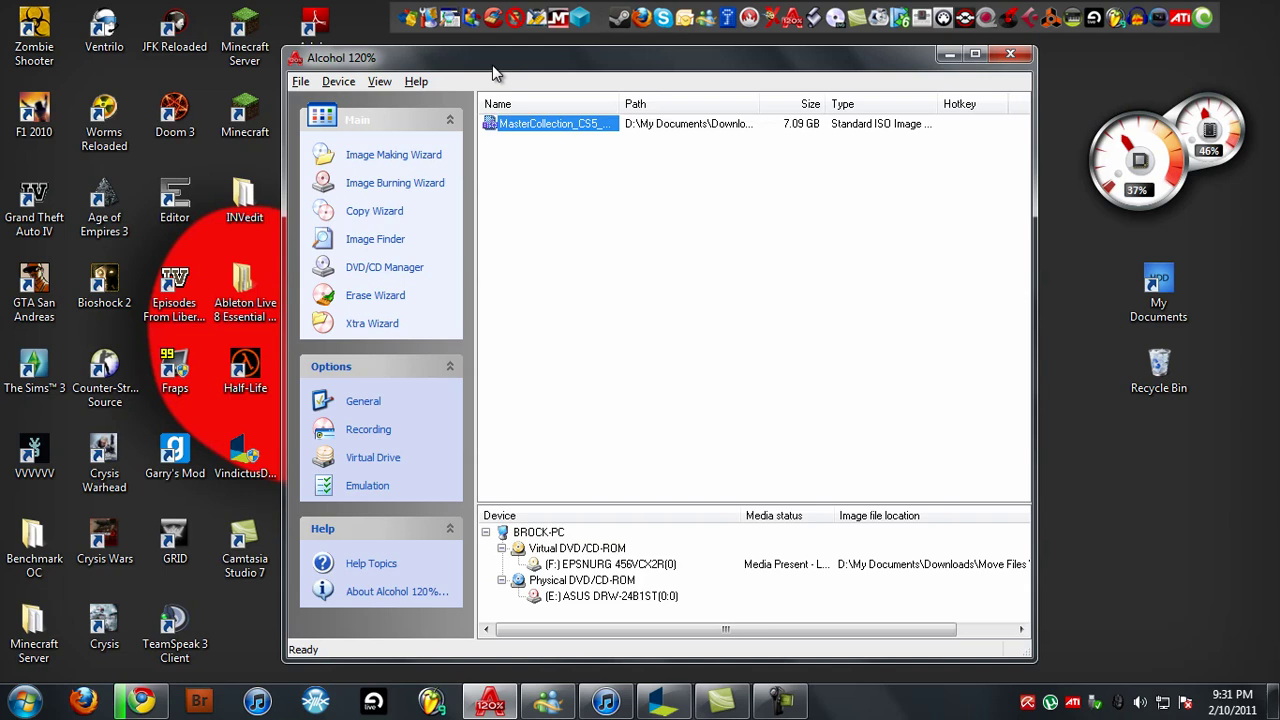
Close Alcohol 120% and open the Computer window in Windows Explorer to view the mounted virtual drive.
left_click_drag(492, 62, 433, 90)
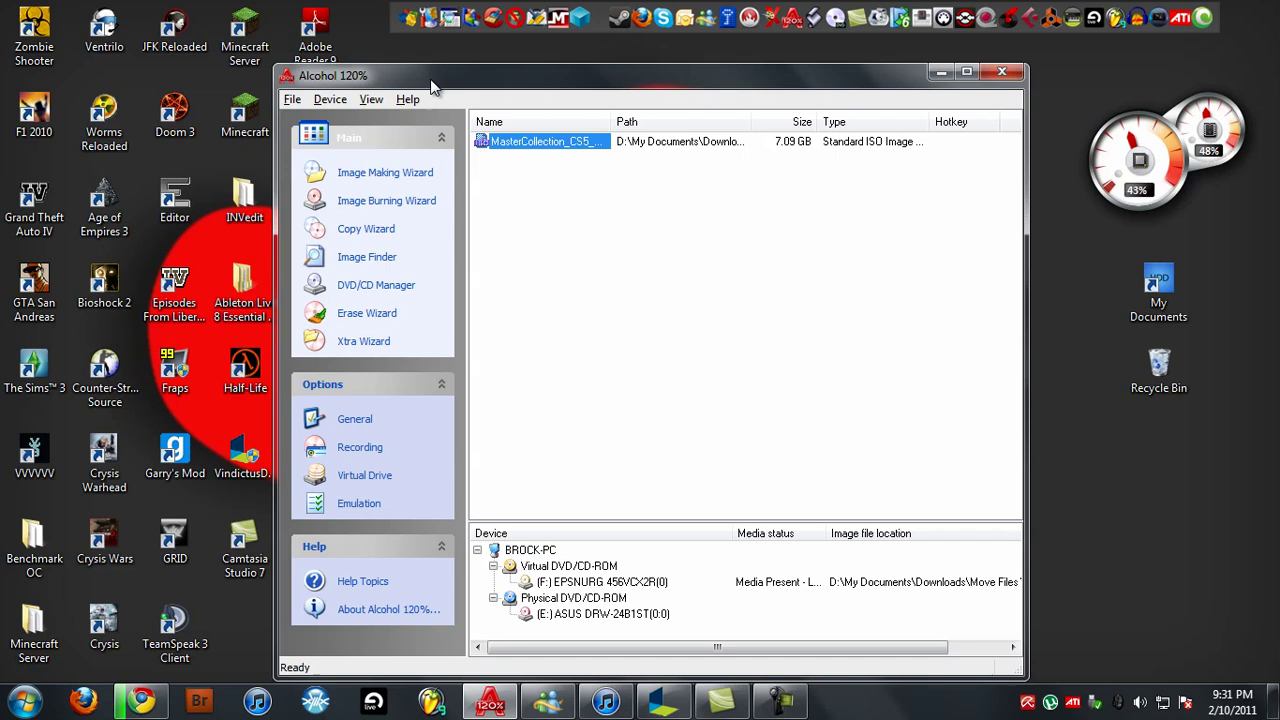
left_click(540, 160)
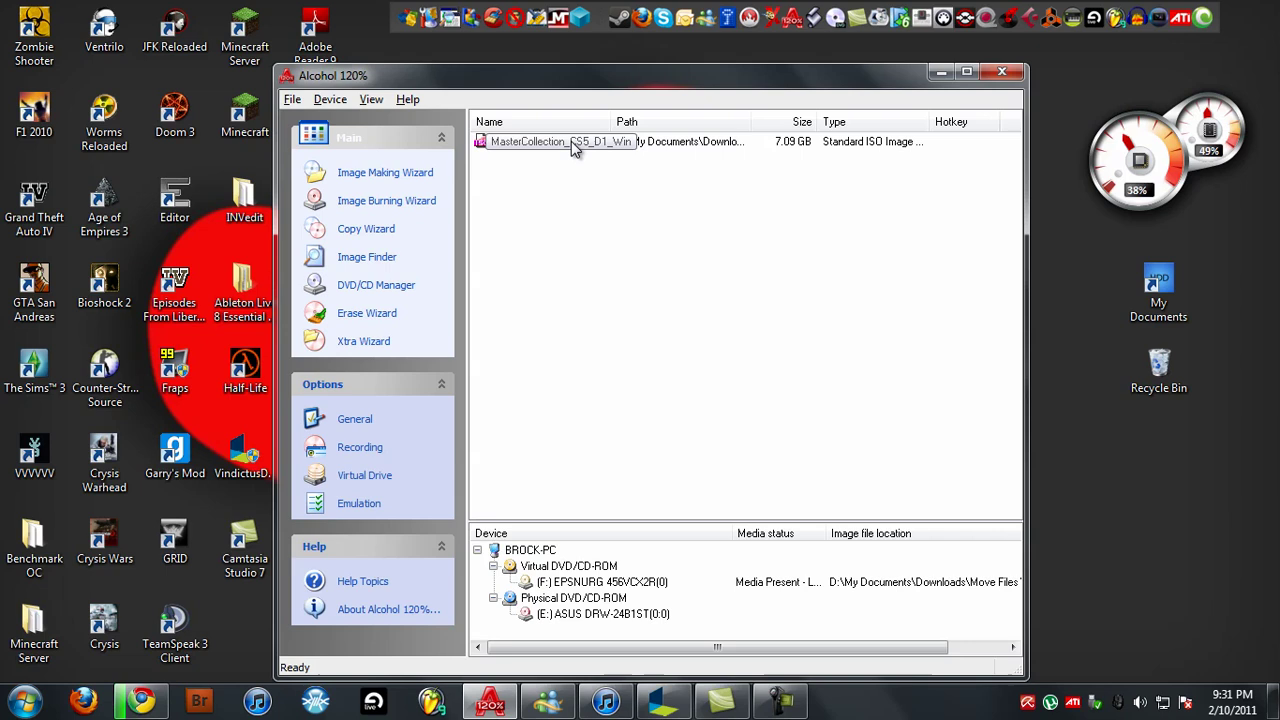
left_click(1001, 72)
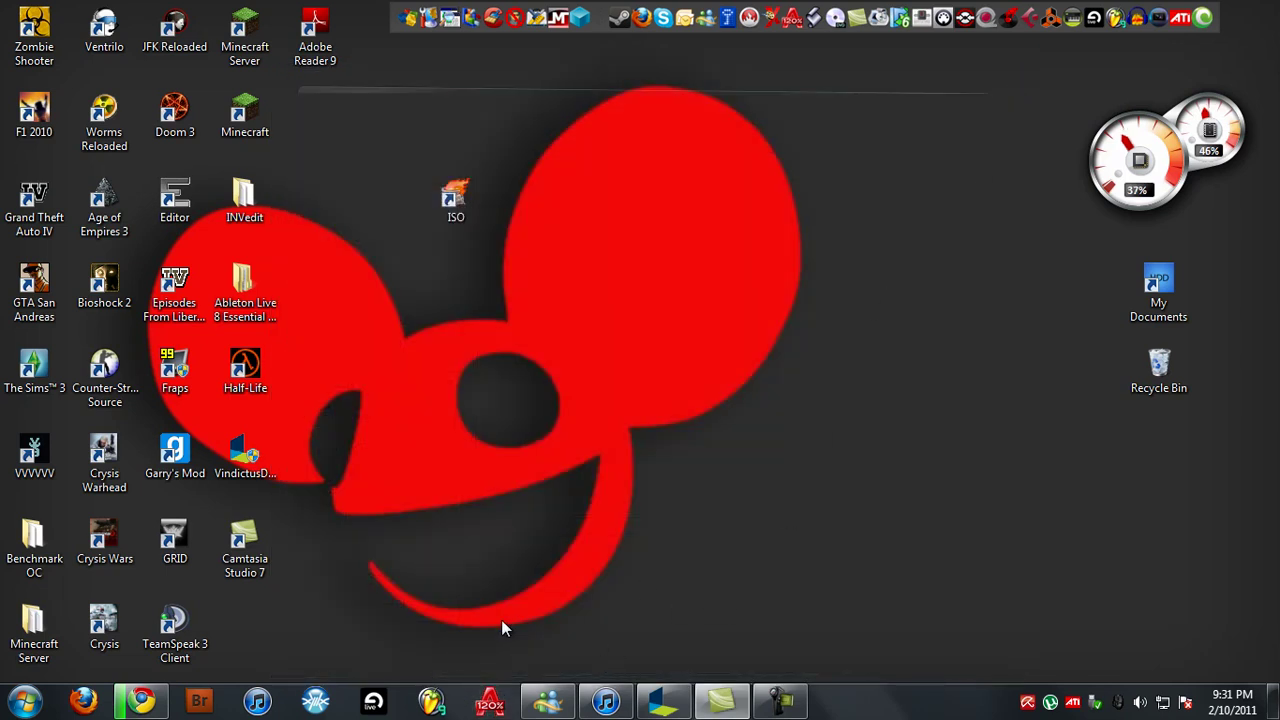
left_click(24, 701)
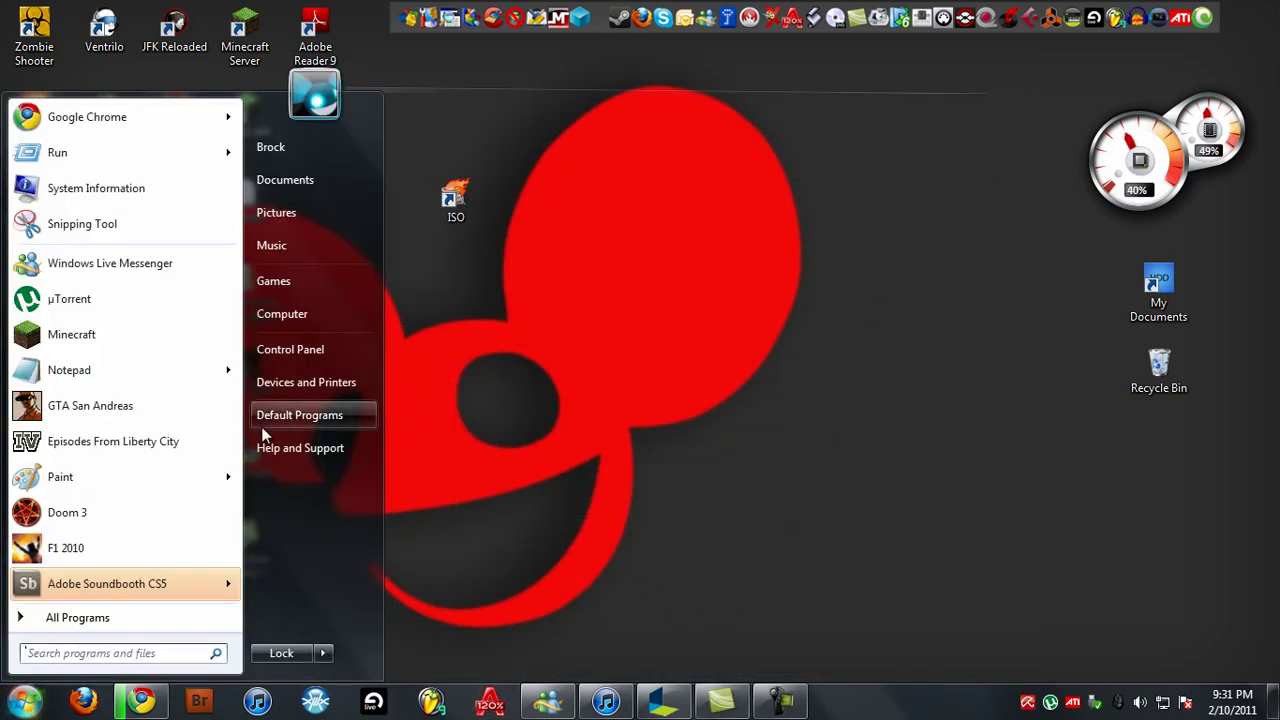
left_click(295, 318)
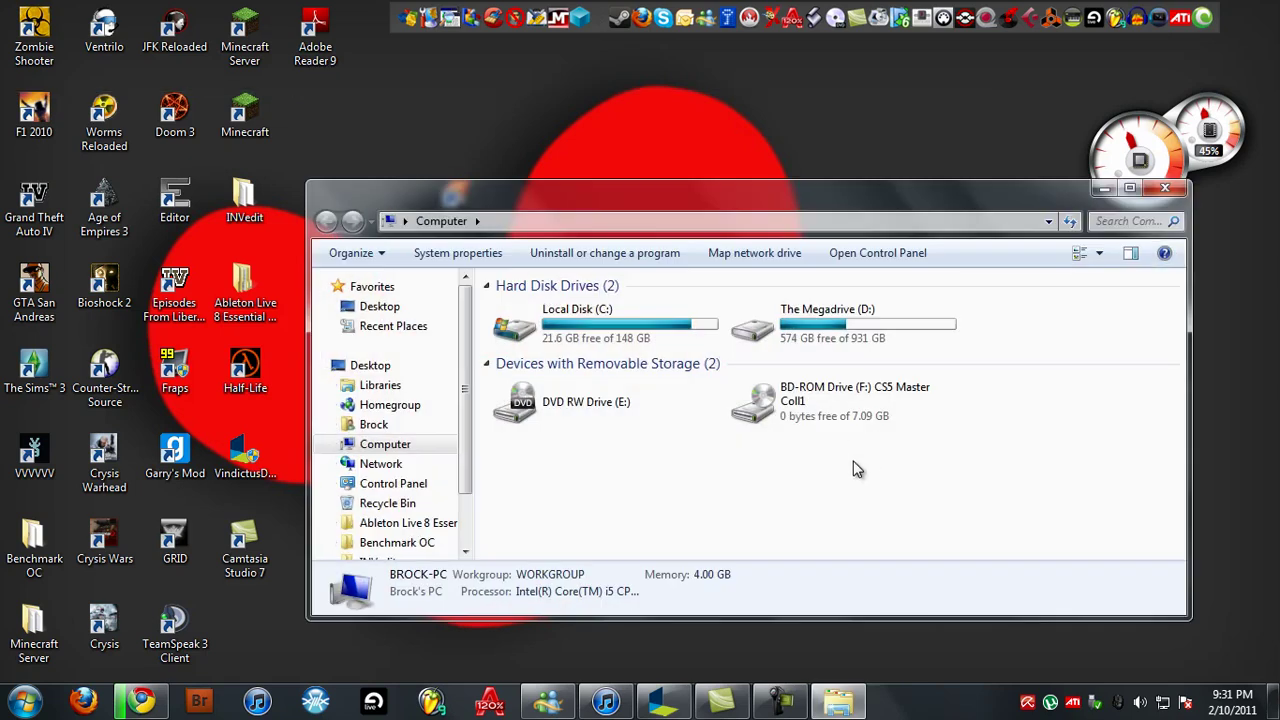
Browse the contents of the mounted BD-ROM drive F: and return to the Computer view.
left_click(806, 424)
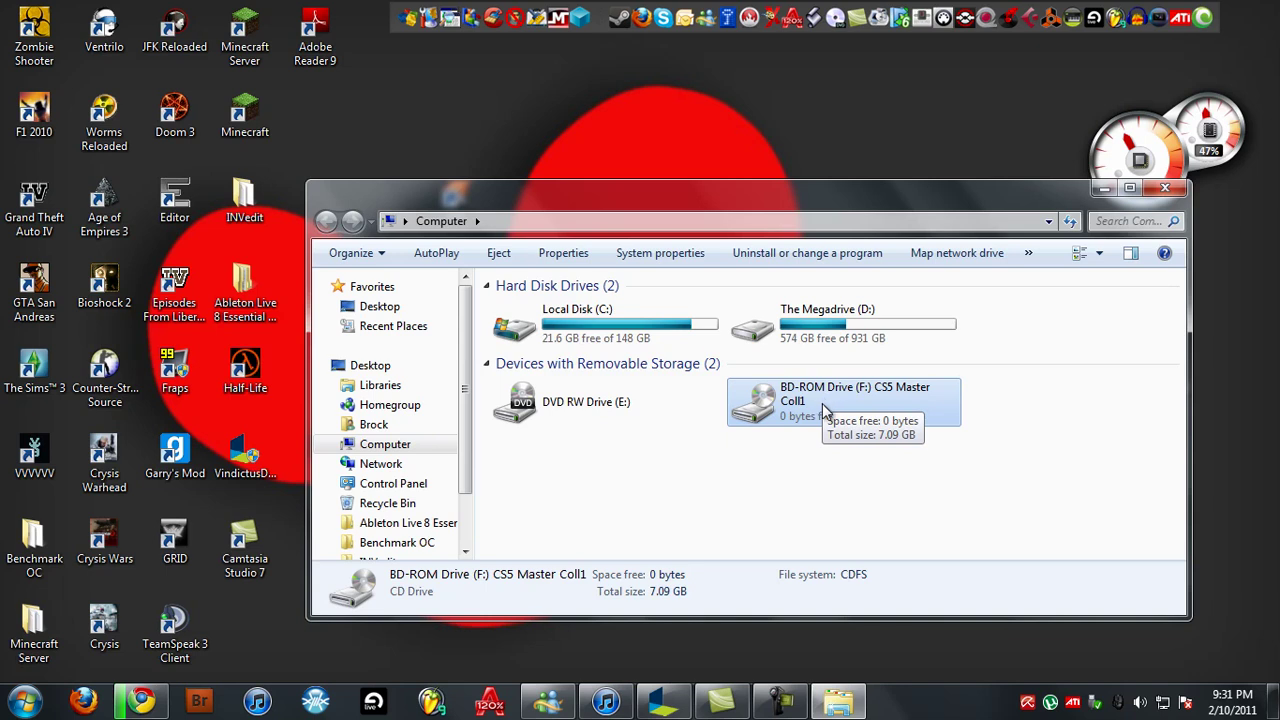
double_click(789, 405)
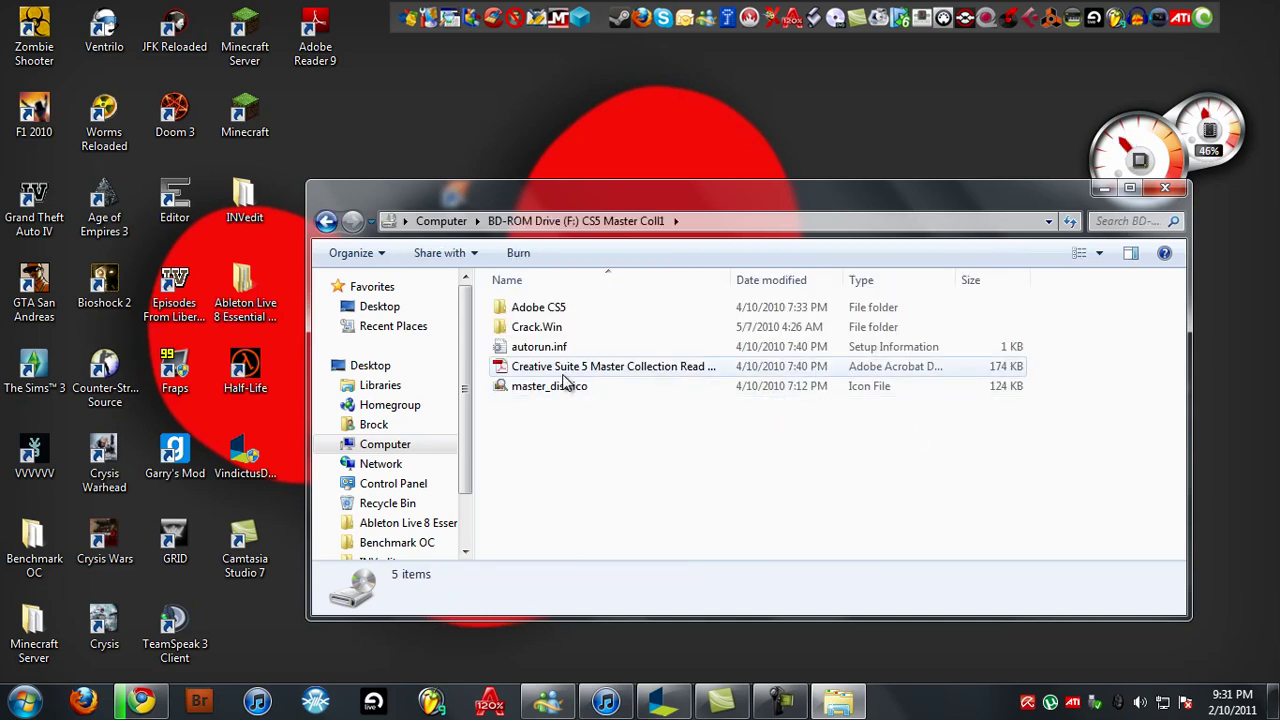
left_click(325, 222)
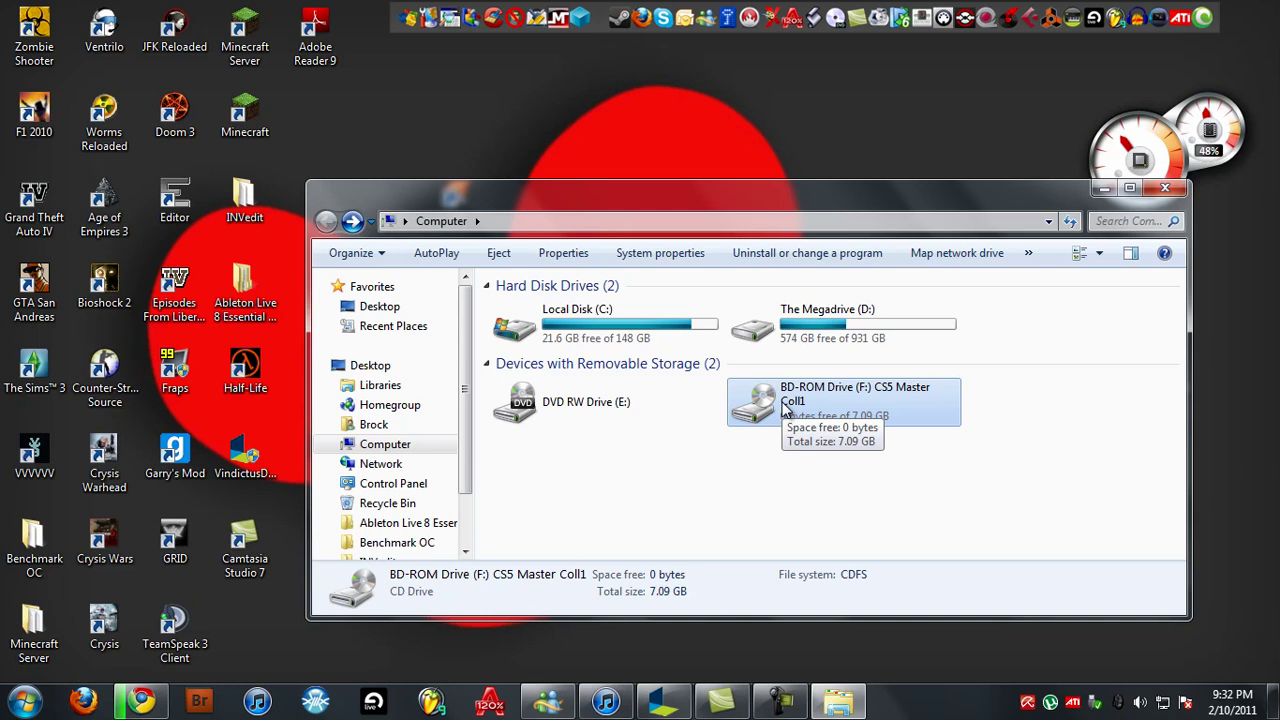
Un-mount the disc image from virtual drive F: in the Computer window and move the window to uncover the desktop's ISO shortcut.
right_click(815, 418)
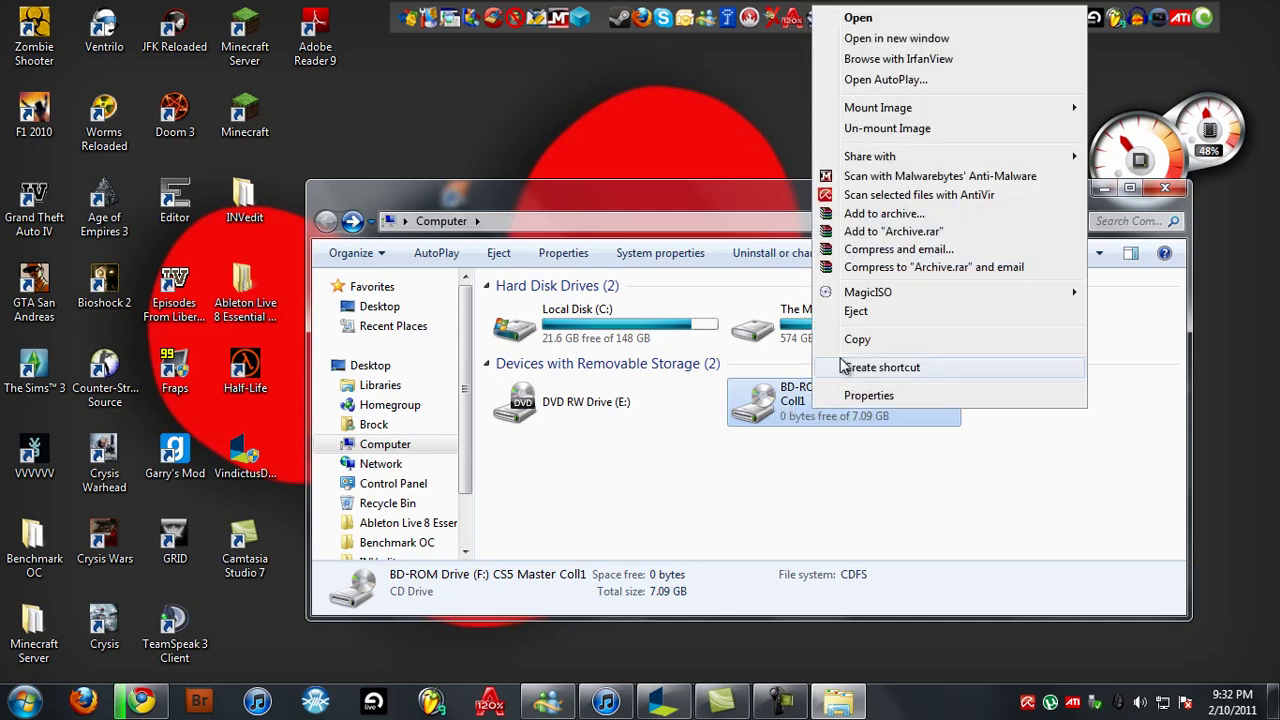
left_click(880, 130)
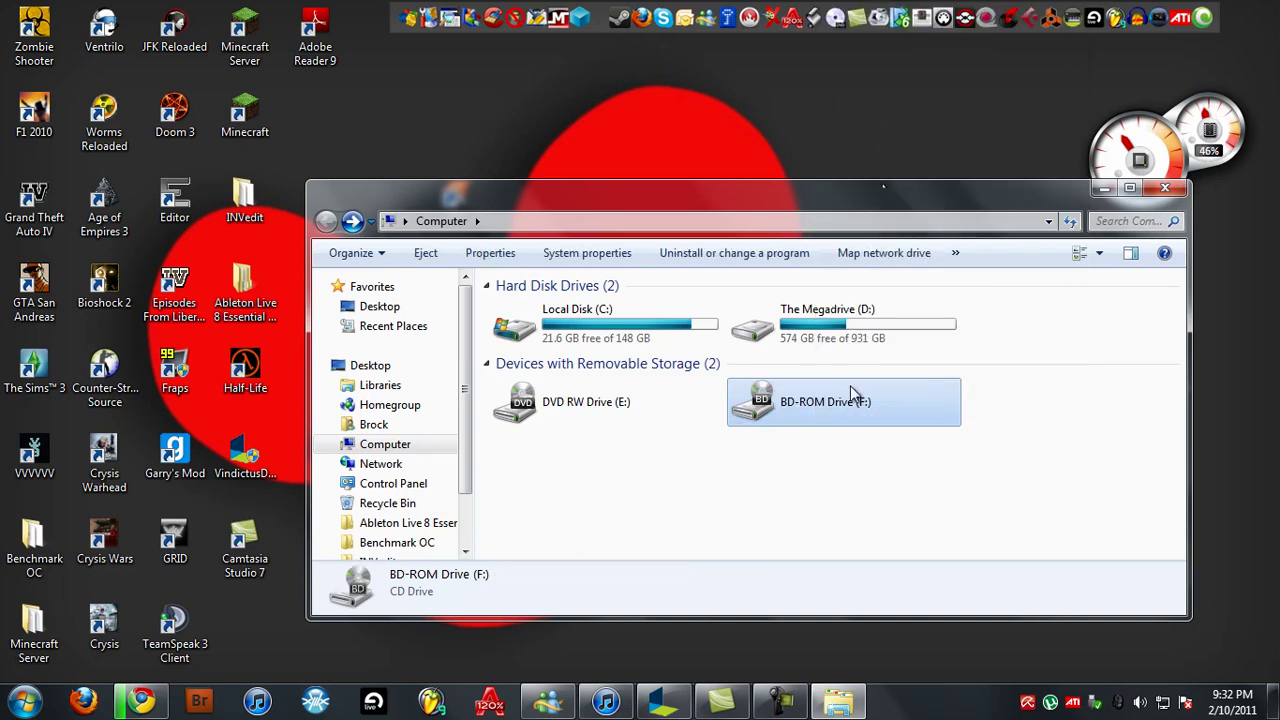
mouse_move(803, 413)
left_click_drag(671, 198, 679, 256)
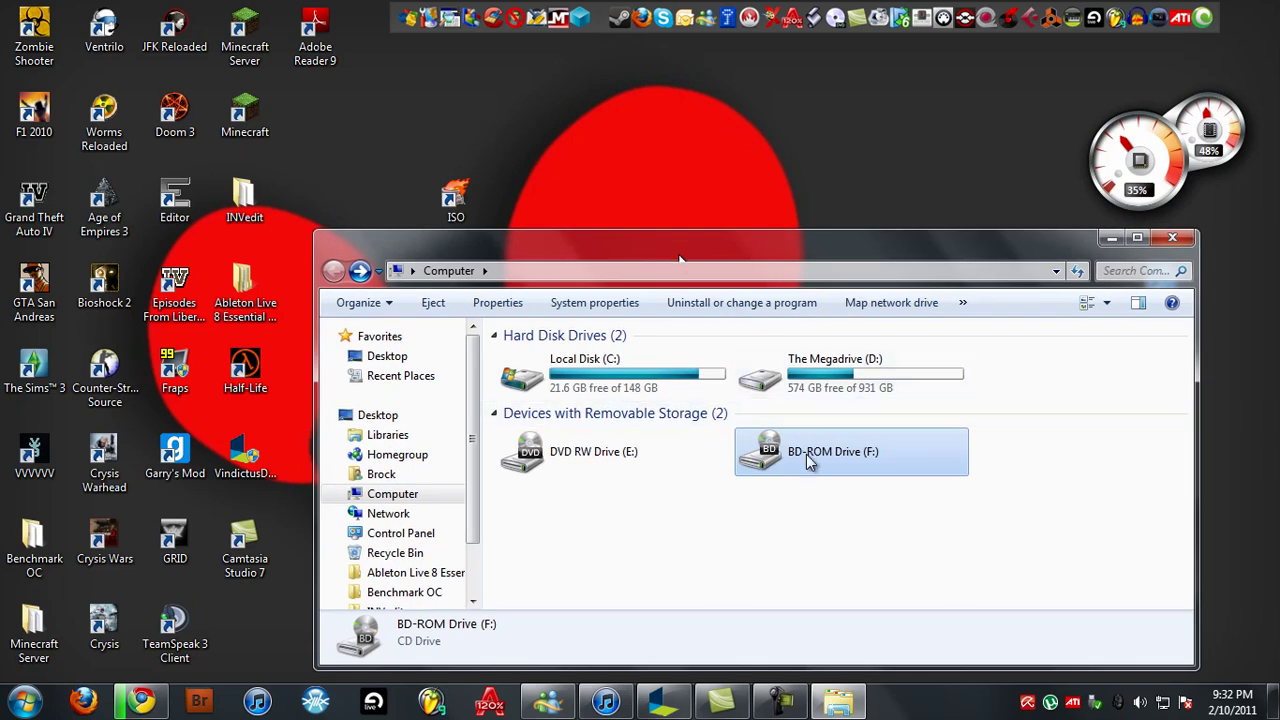
Mount the first CS5 Master Collection disc image from the desktop location on virtual drive F: through Explorer, and dismiss AutoPlay.
mouse_move(810, 462)
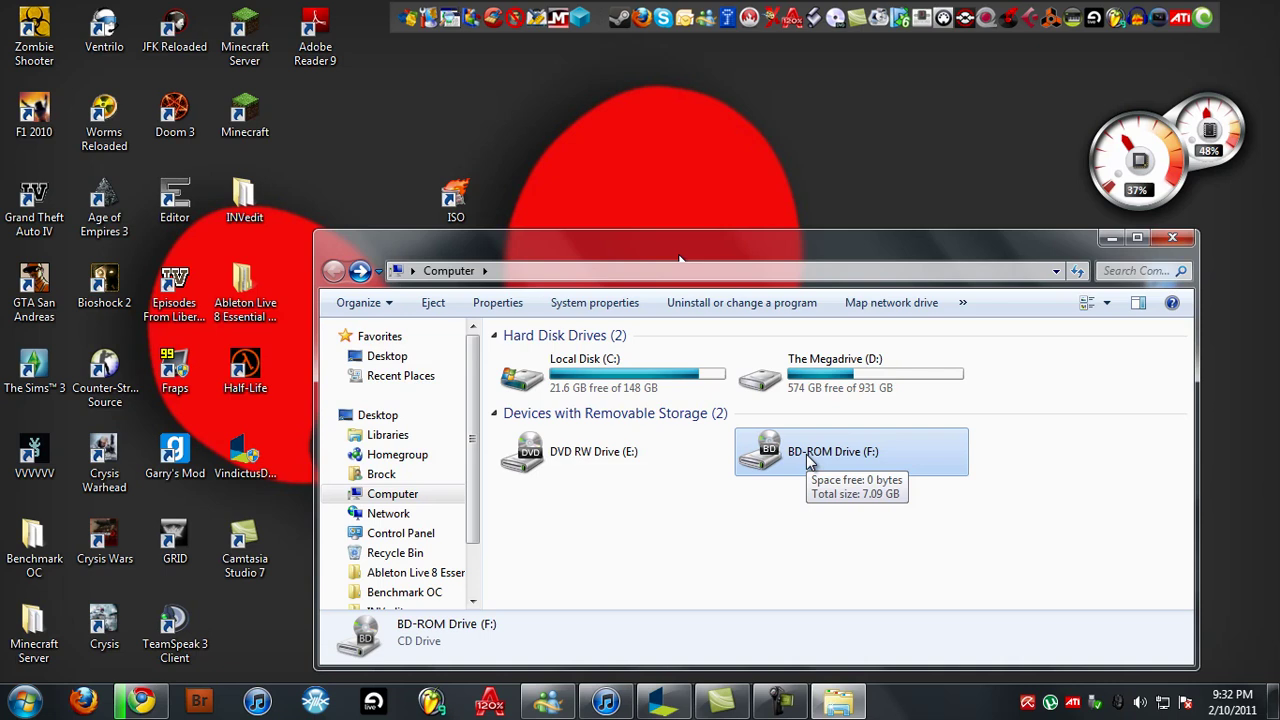
right_click(807, 454)
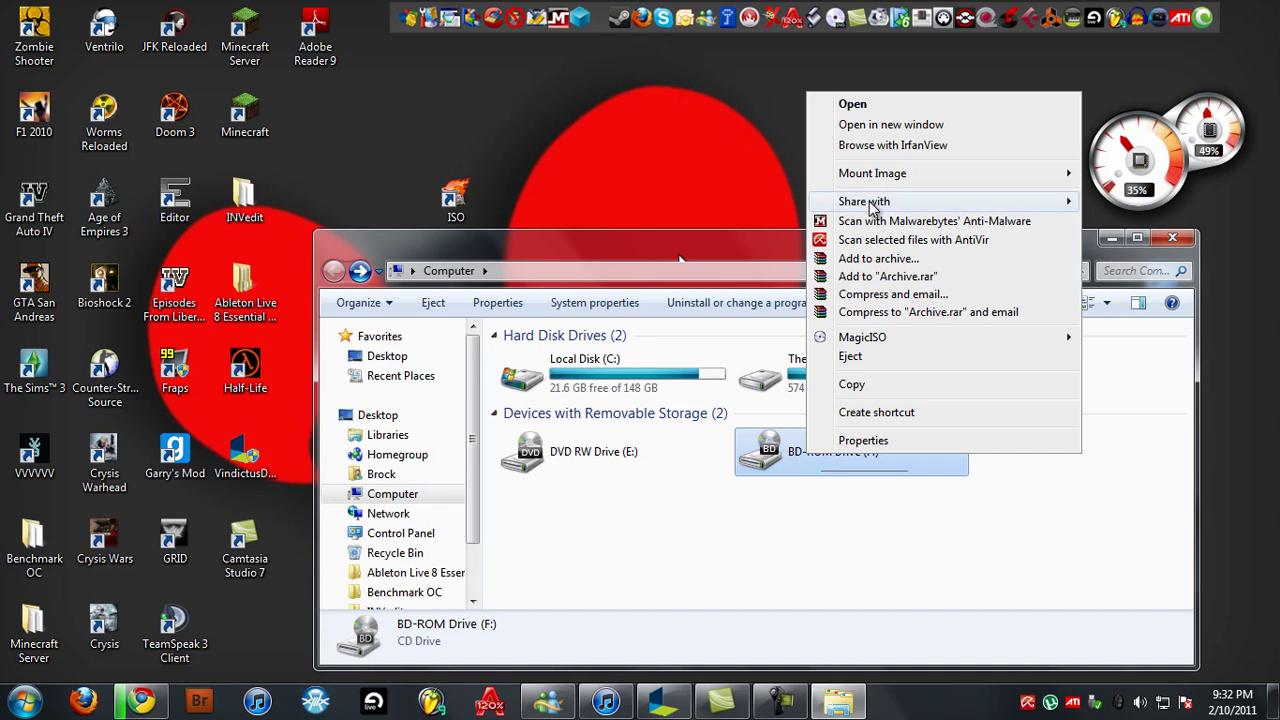
mouse_move(878, 179)
left_click(798, 174)
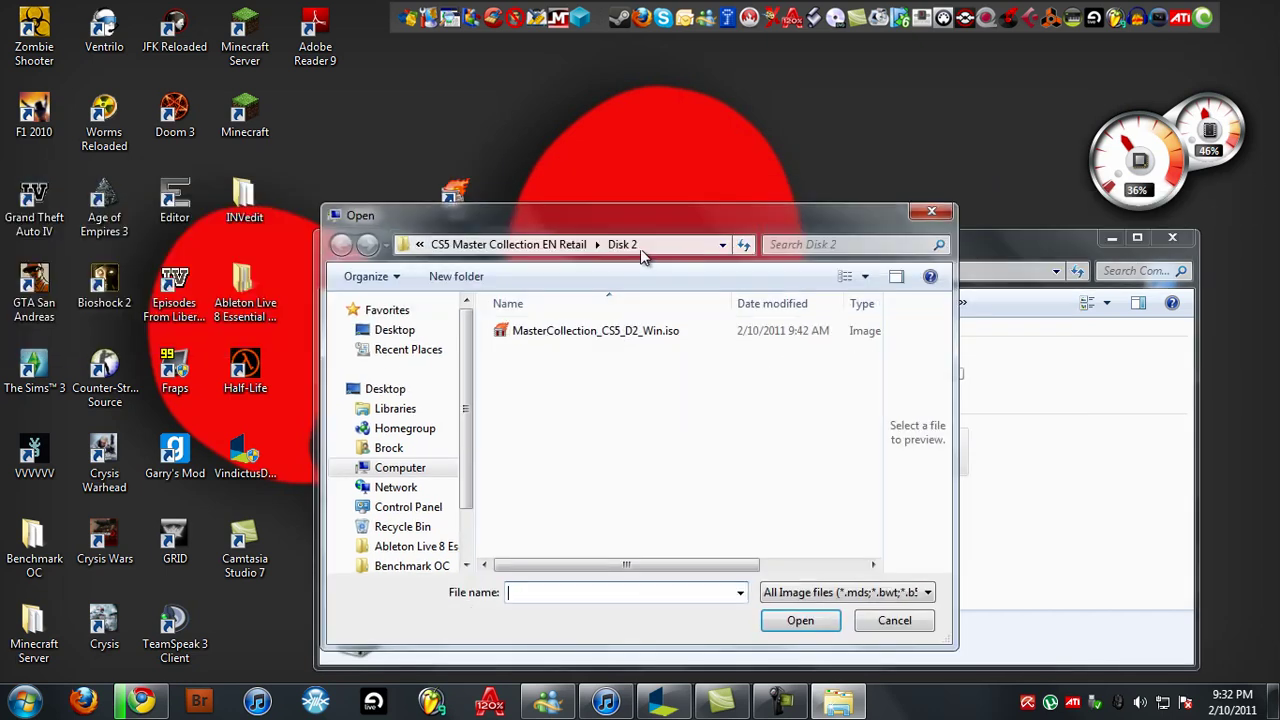
left_click(388, 389)
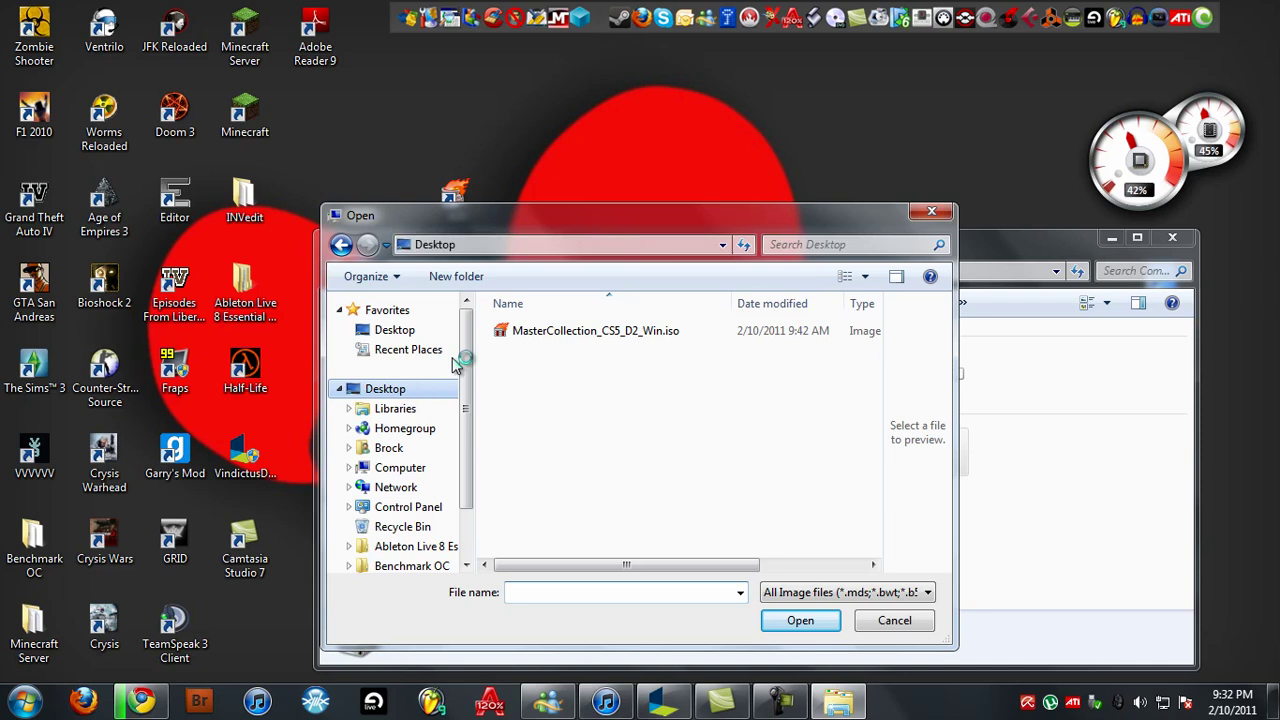
scroll(790, 472, "down", 5)
double_click(571, 491)
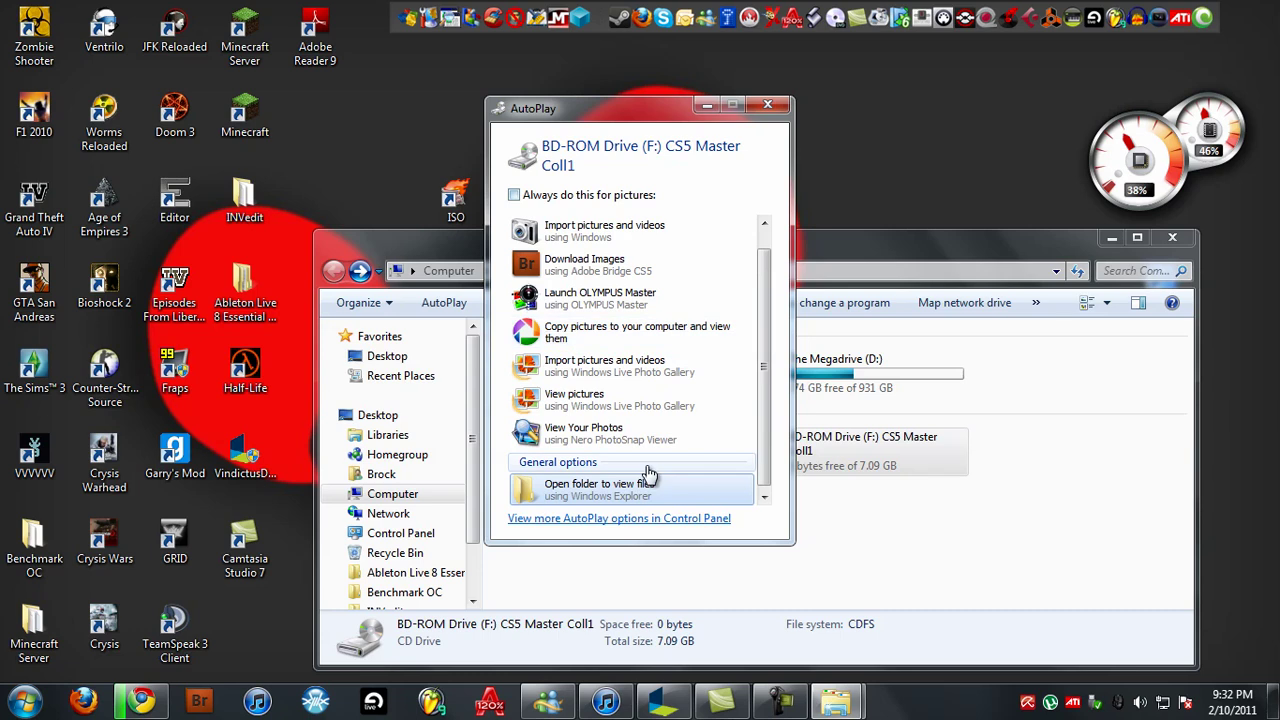
left_click(768, 106)
Un-mount the CS5 Master Coll1 image from virtual drive F: and clear the drive selection.
right_click(820, 440)
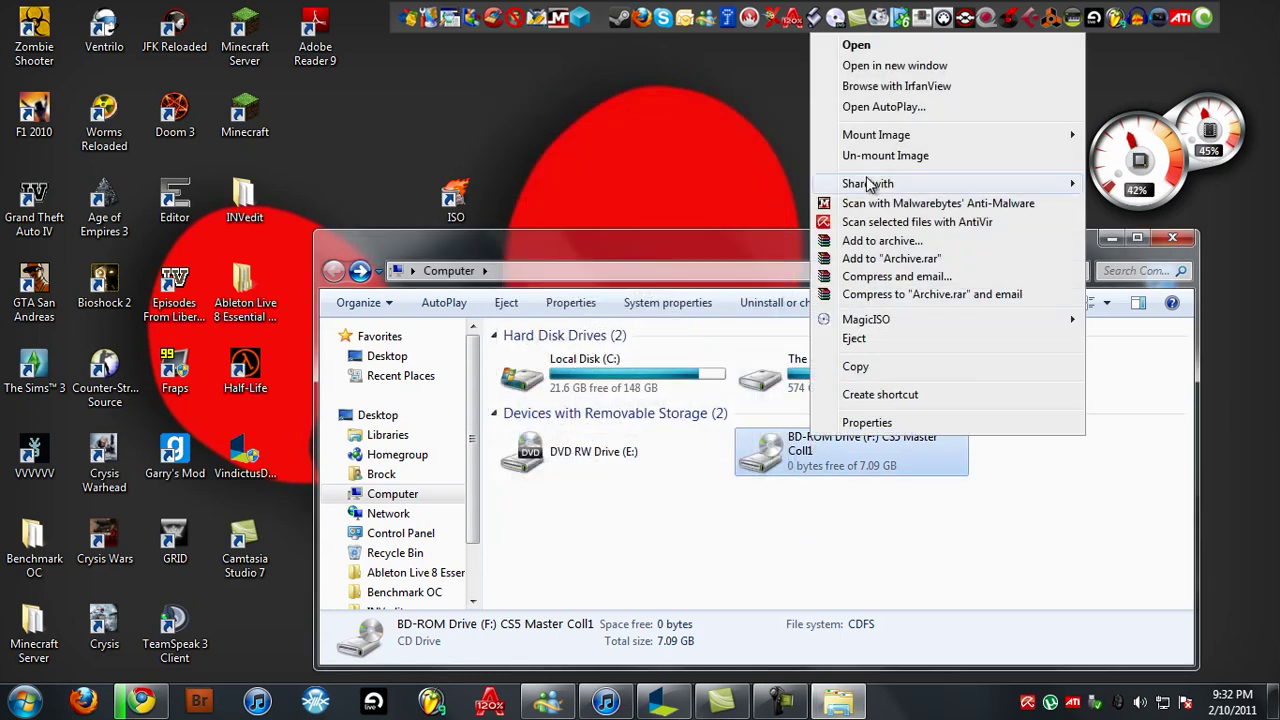
left_click(870, 155)
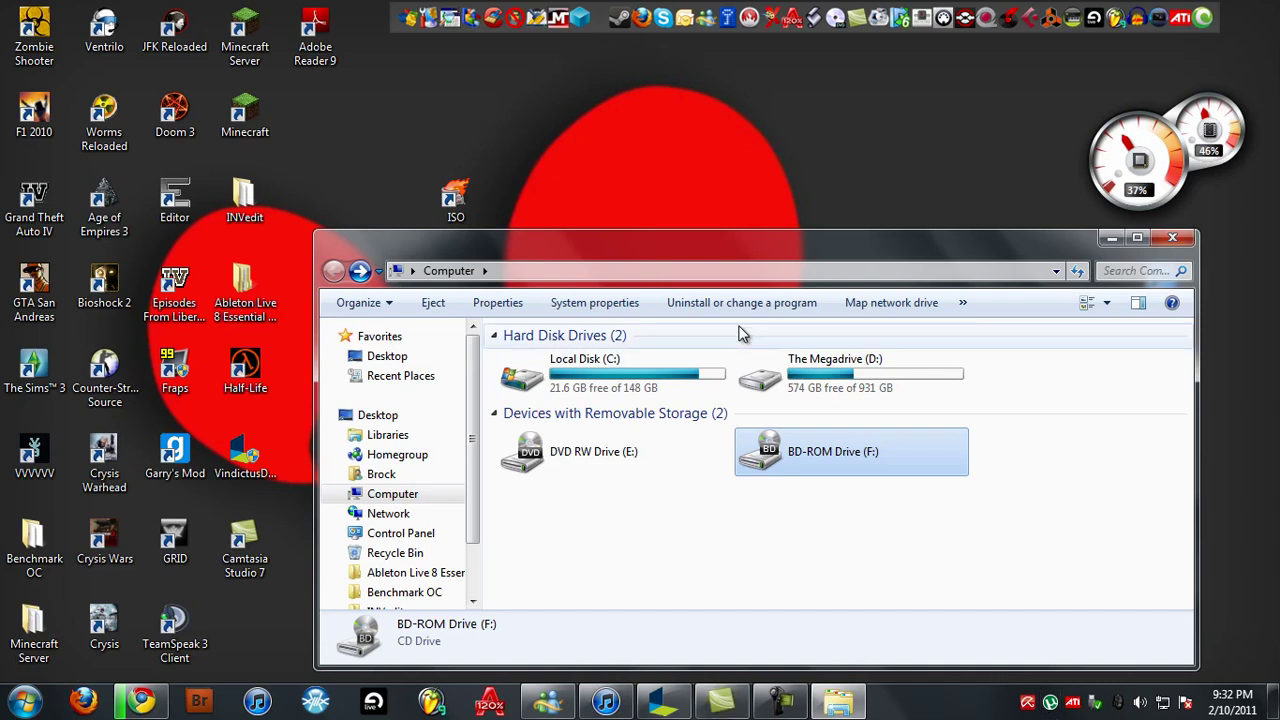
left_click_drag(733, 254, 765, 263)
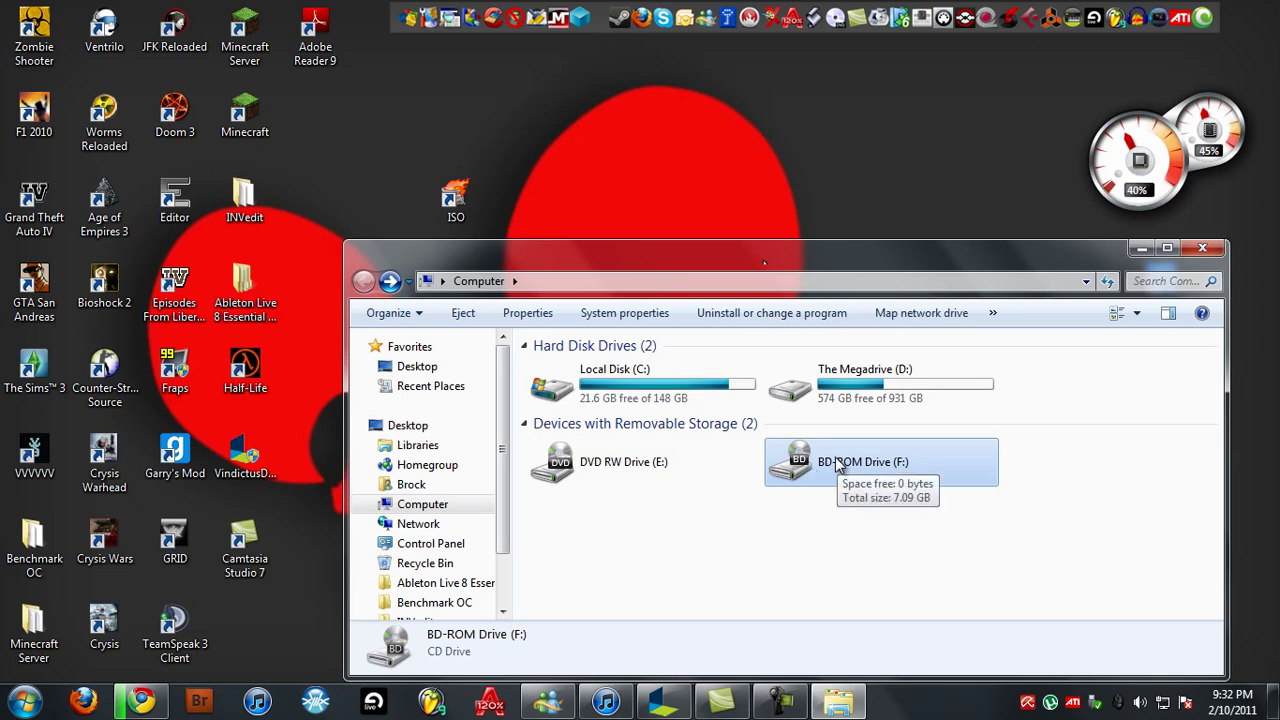
left_click(833, 521)
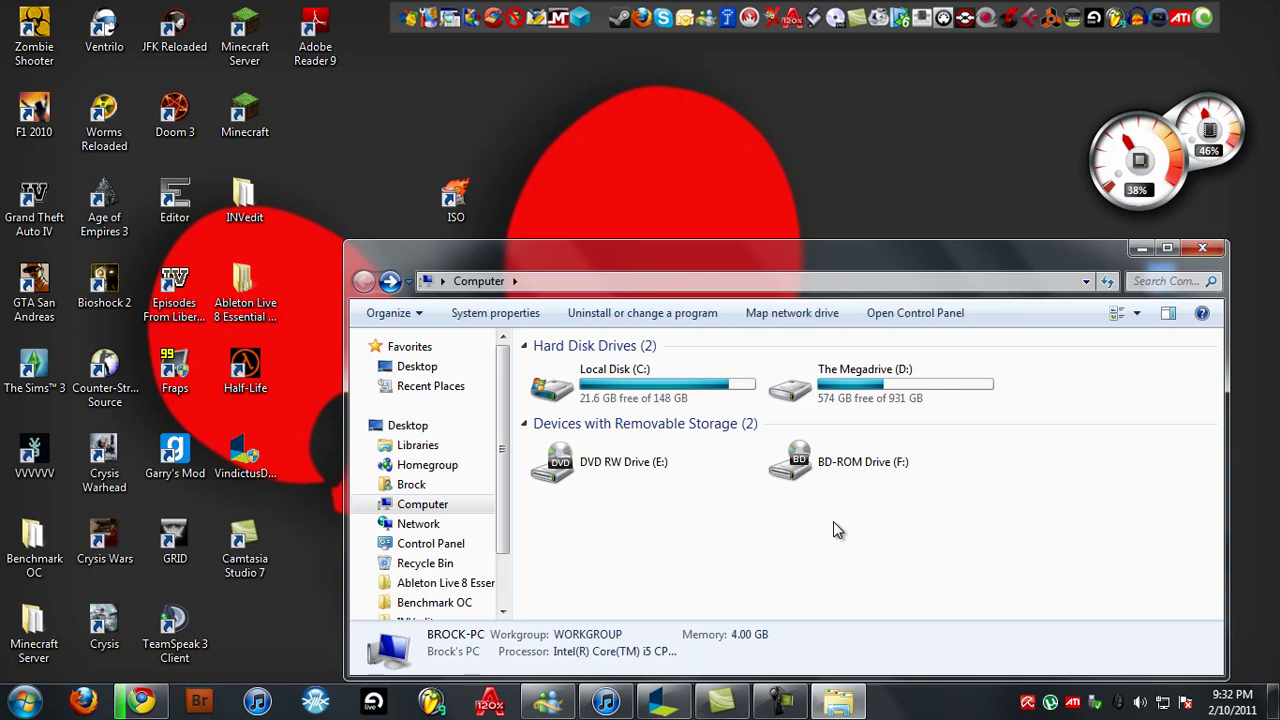
Open Alcohol 120% briefly and close it to return to the Computer window.
left_click(490, 706)
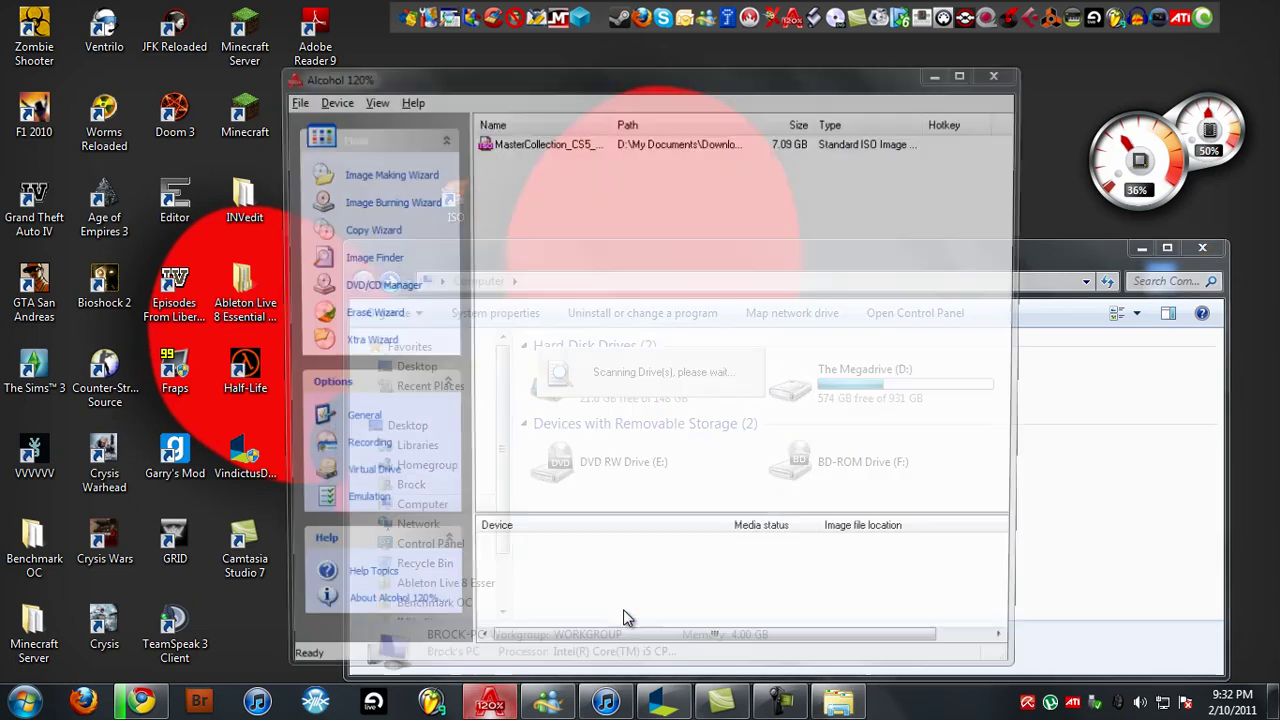
left_click(1001, 72)
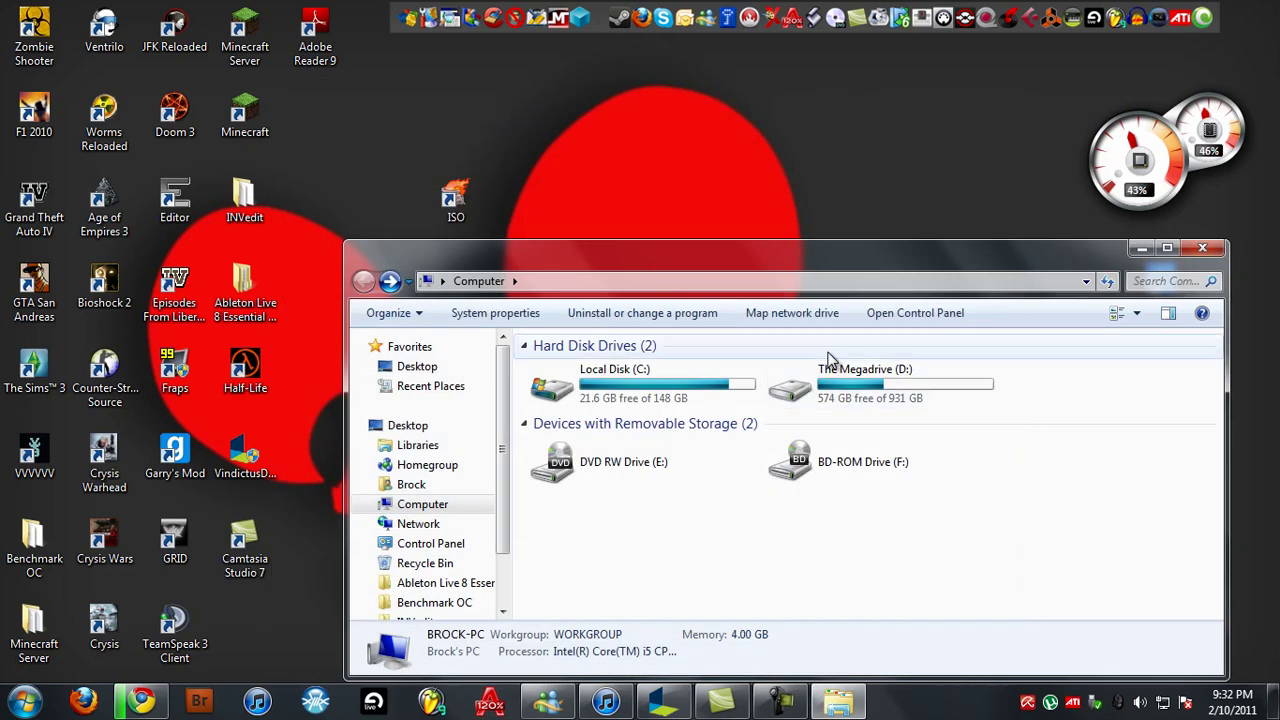